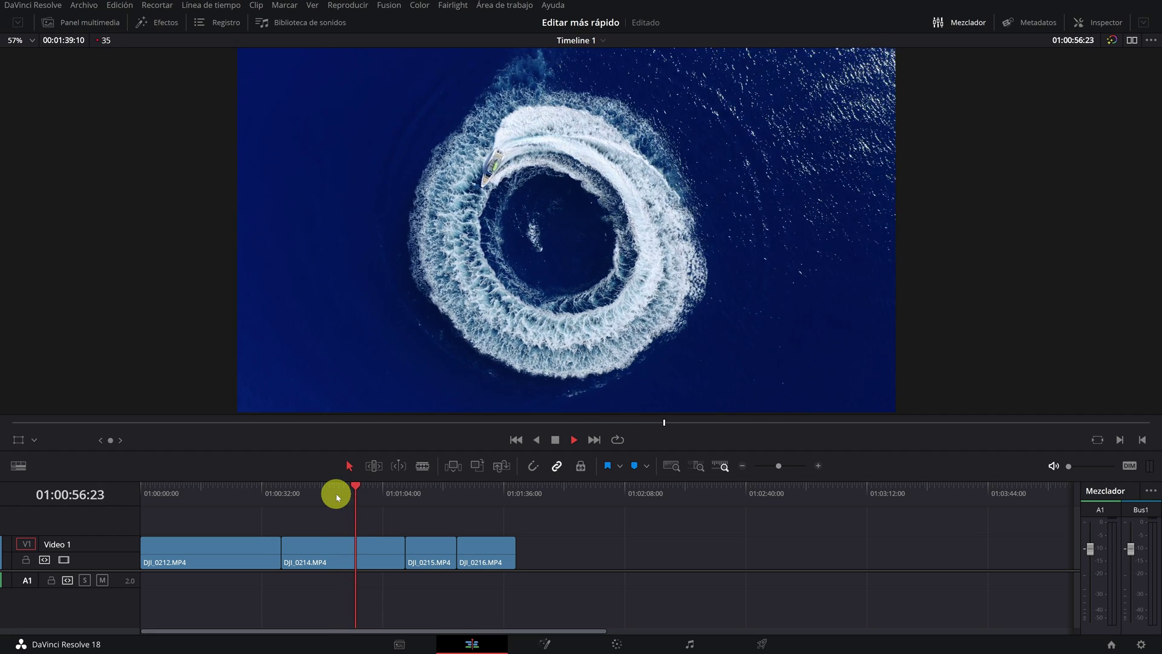
Stop Timeline 1 playback with the playhead at 01:00:57:13.
key("space")
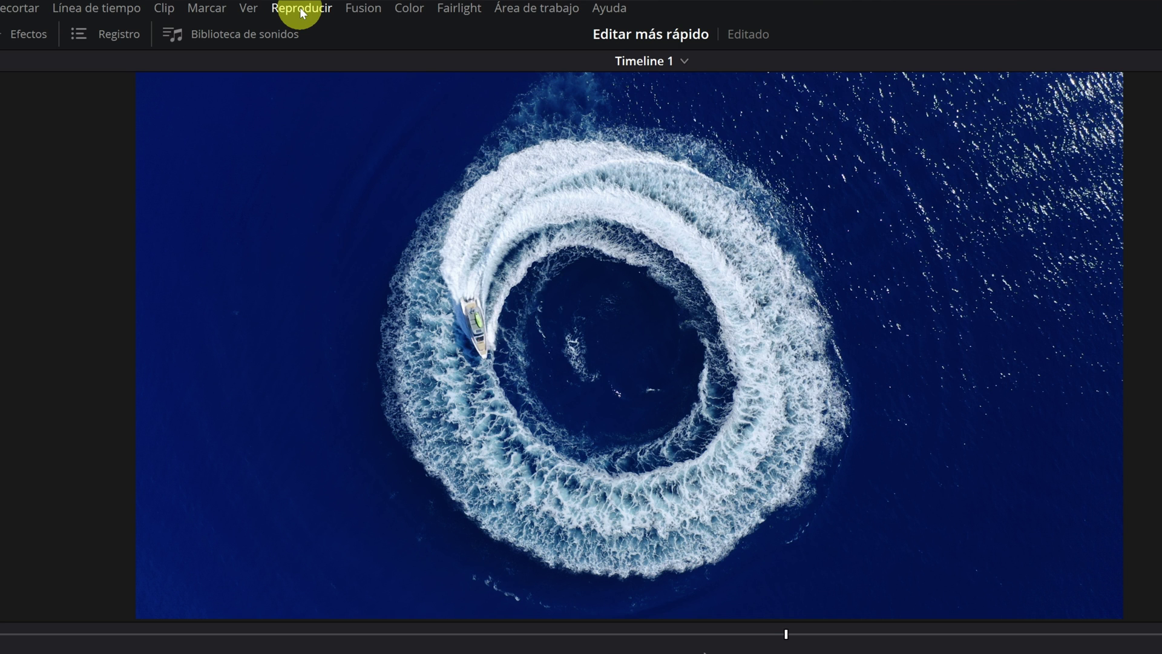
Set Playback > Proxy timeline resolution to 25 %.
left_click(302, 12)
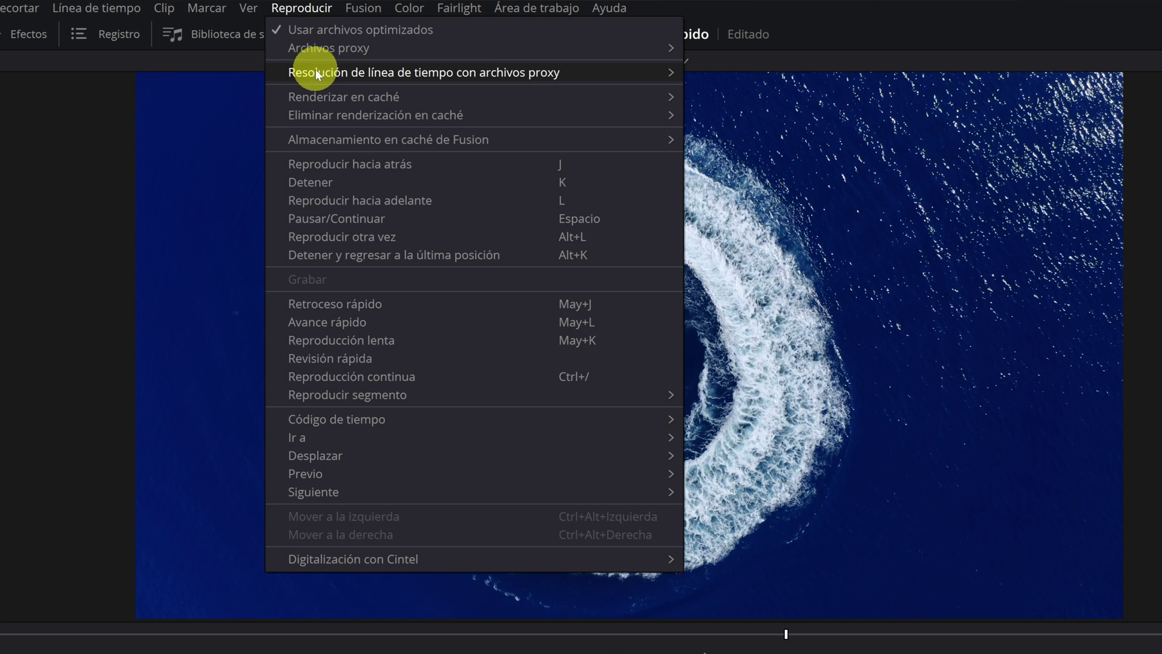
mouse_move(332, 77)
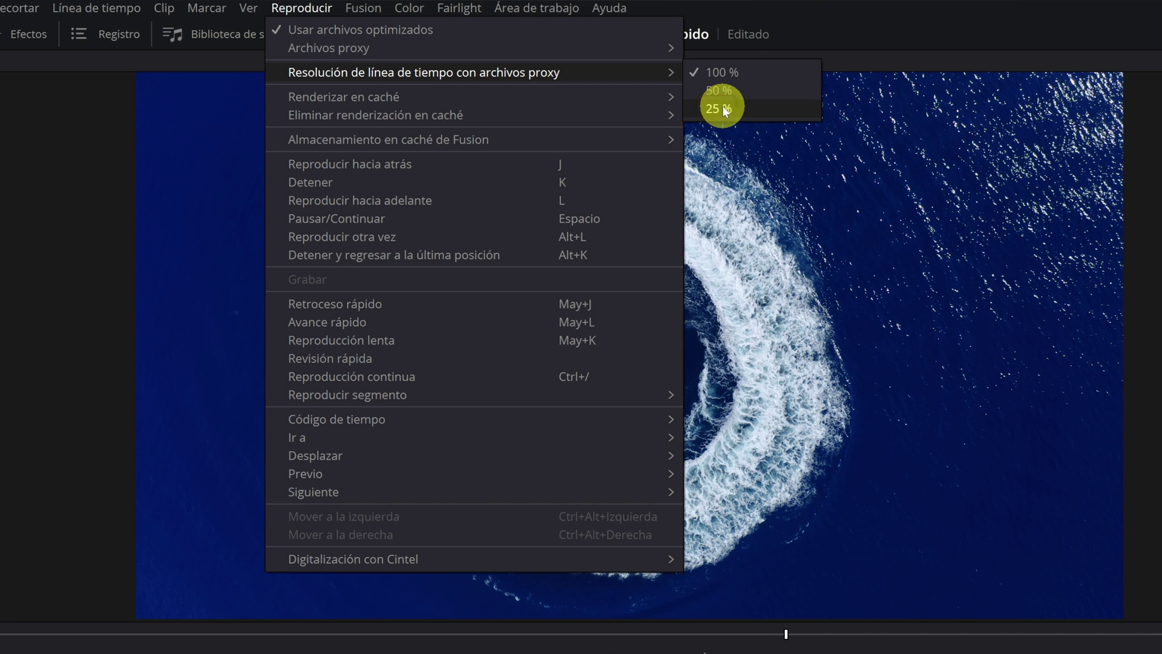
left_click(720, 107)
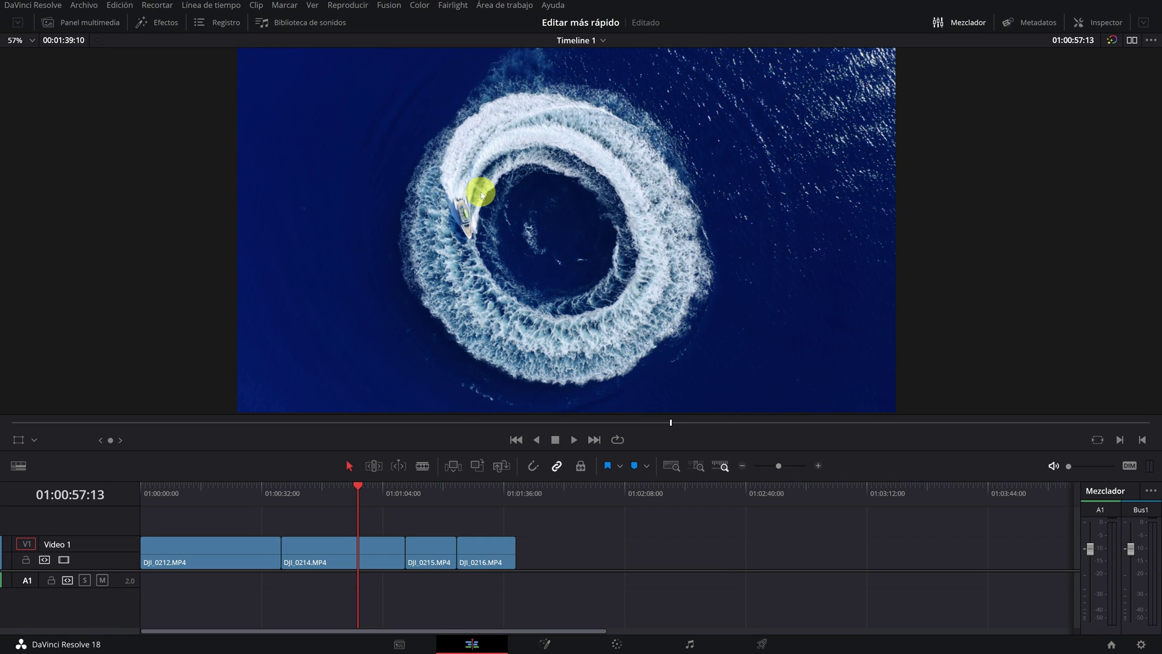
Drag the playhead back to 01:00:54:01 and play the timeline at 25 % proxy resolution.
left_click_drag(354, 488, 346, 493)
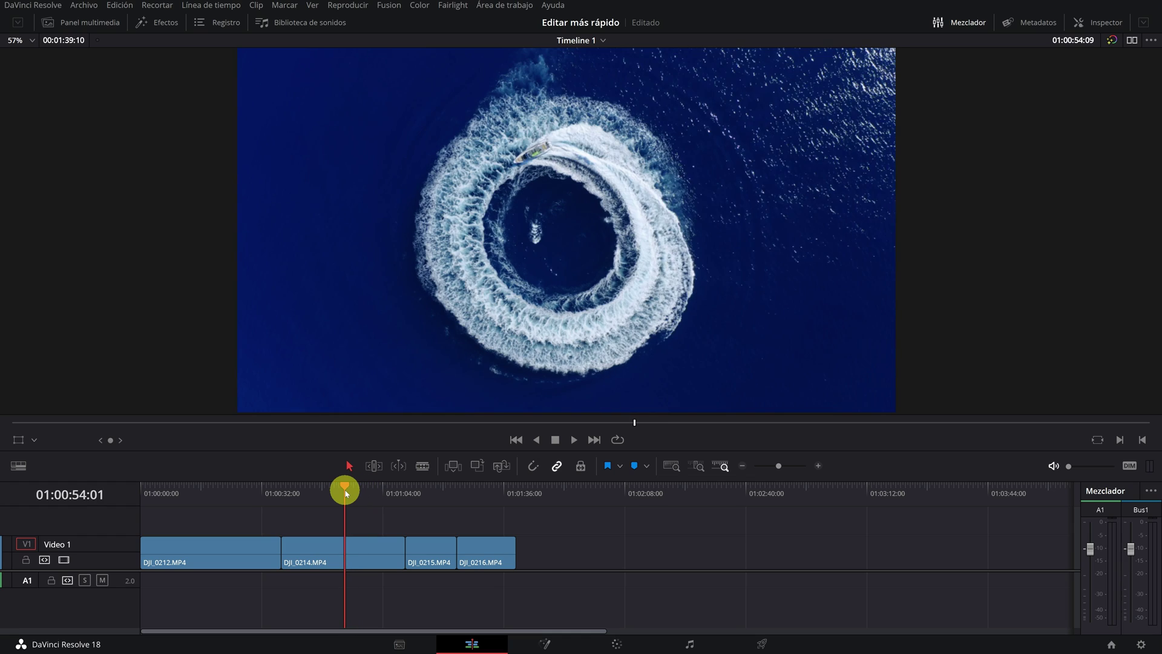
key("space")
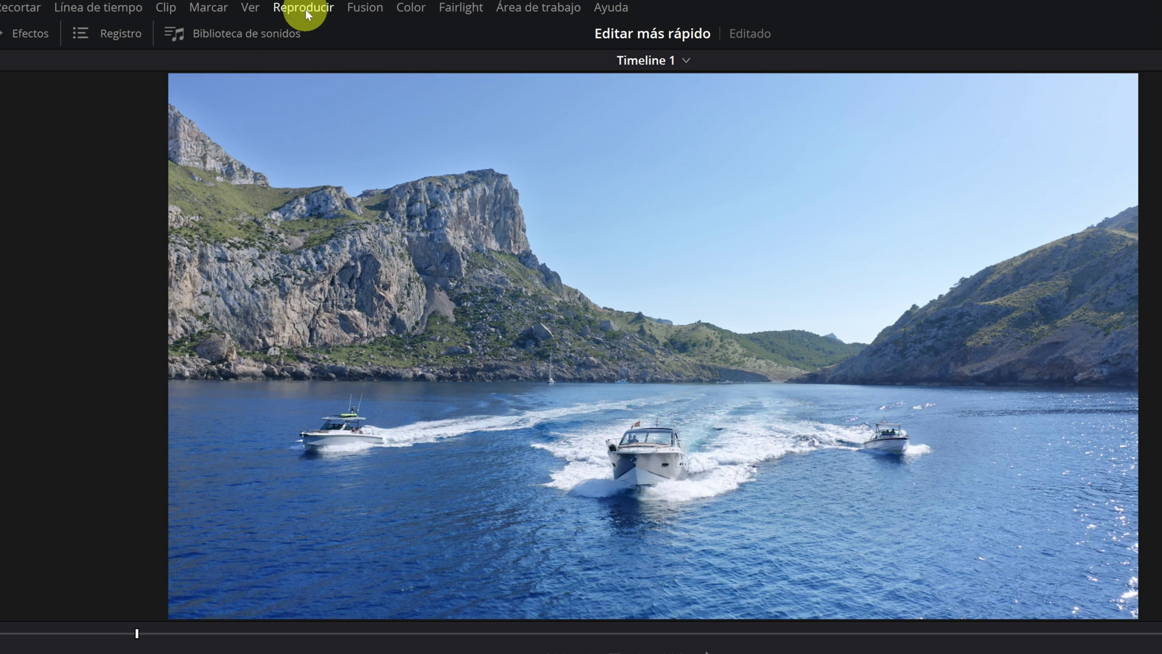
Set Playback > Render Cache to Automatic.
left_click(307, 15)
mouse_move(296, 101)
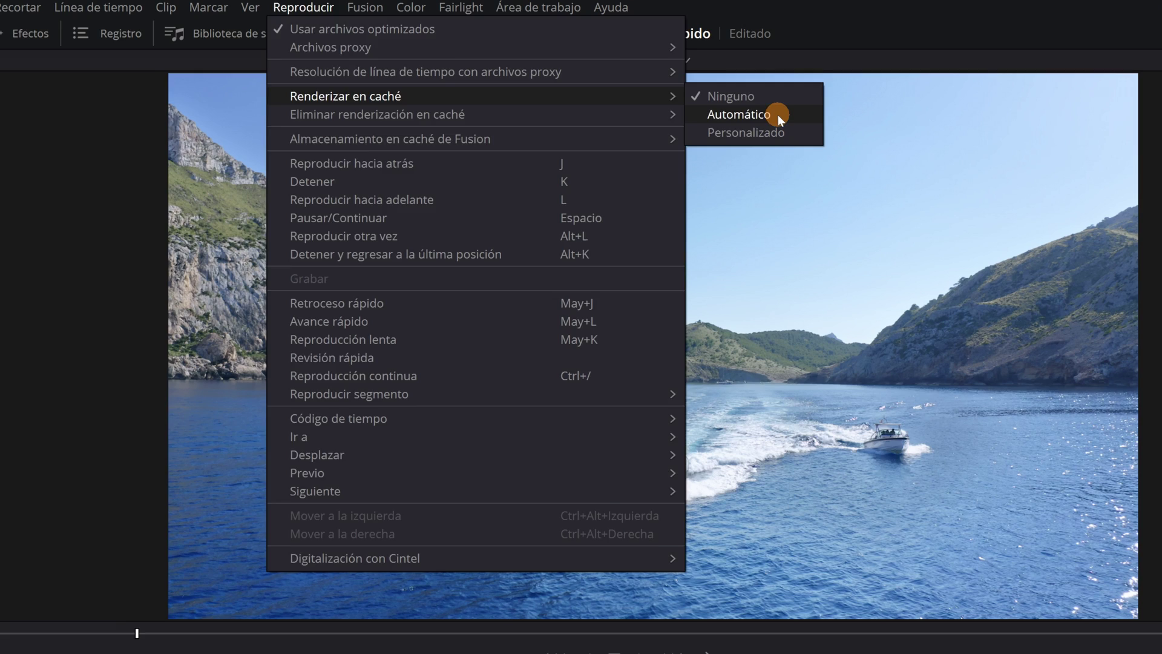
left_click(779, 114)
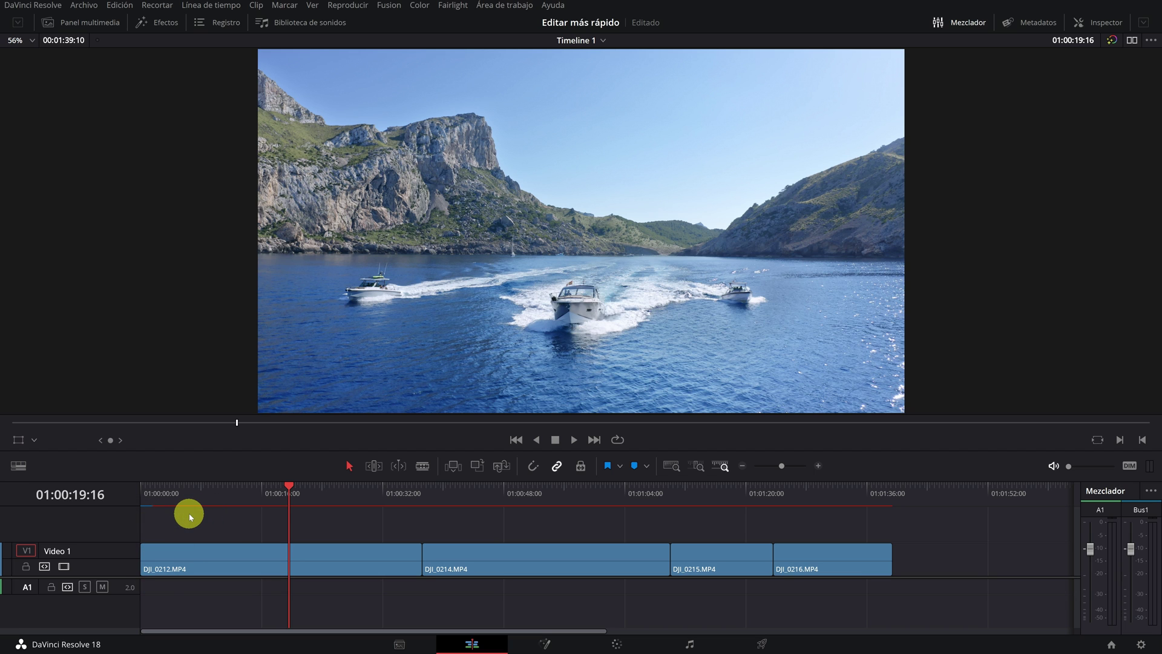
Play the timeline from its start, stop it, and park the playhead at 01:00:03:04.
left_click_drag(182, 491, 132, 491)
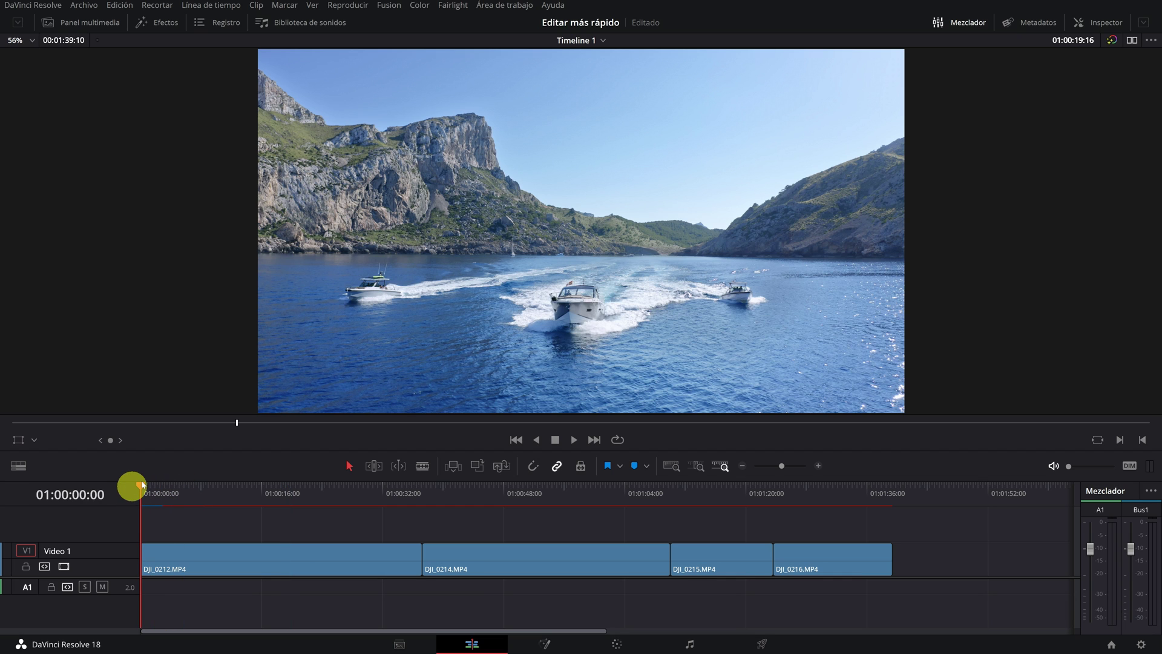
key("space")
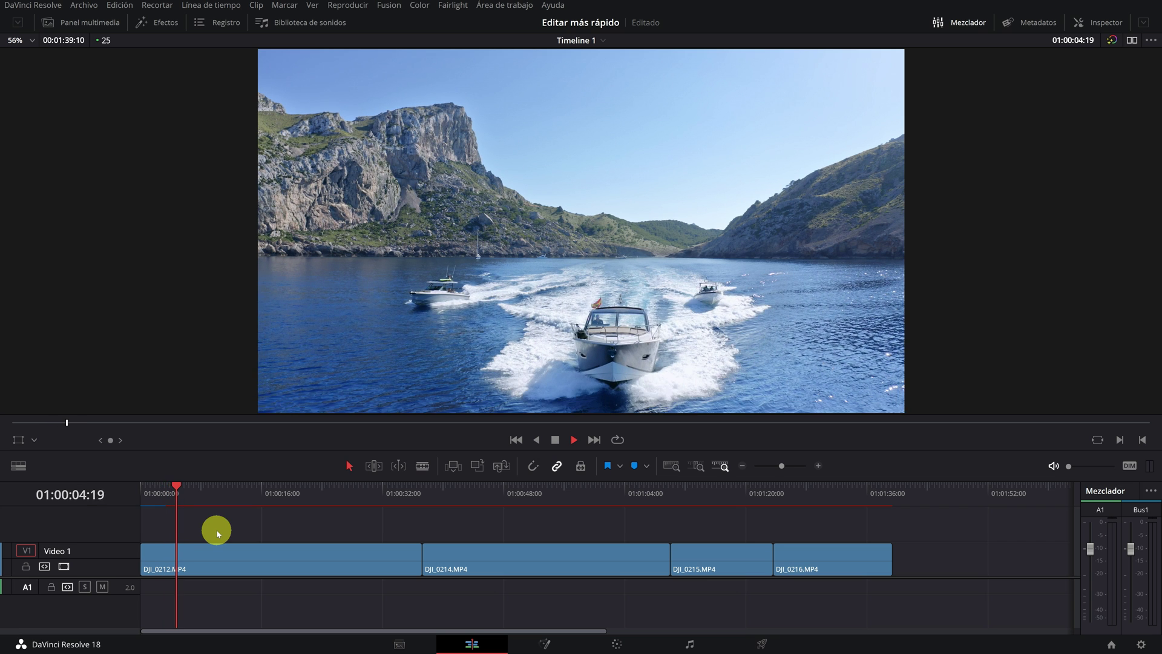
key("space")
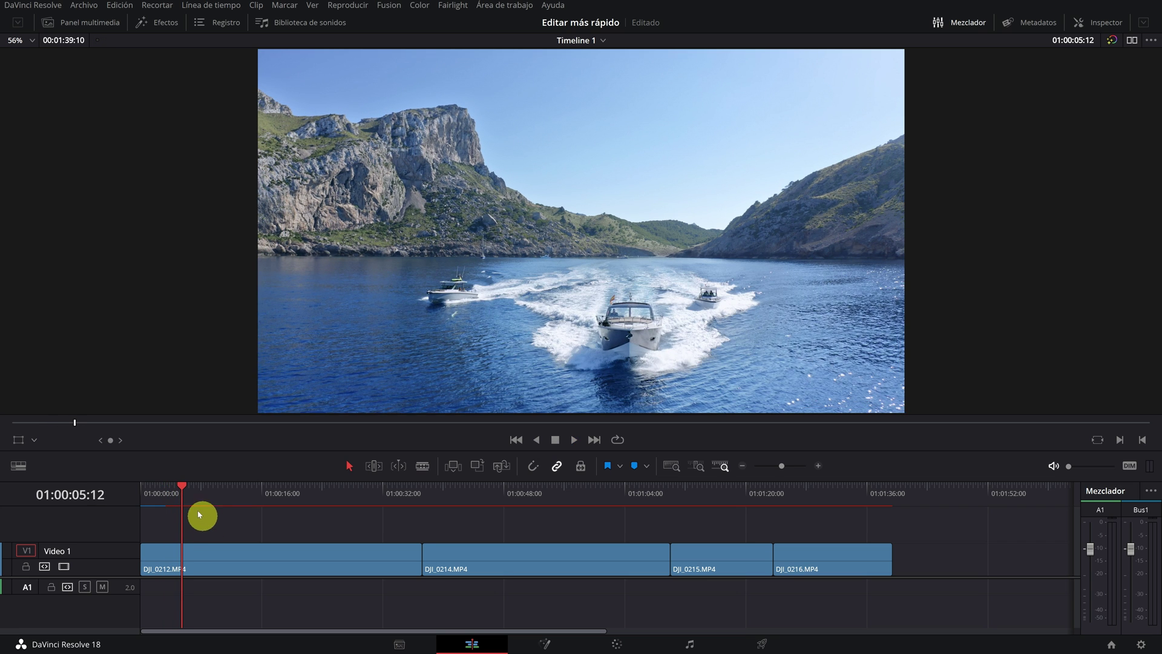
left_click(166, 494)
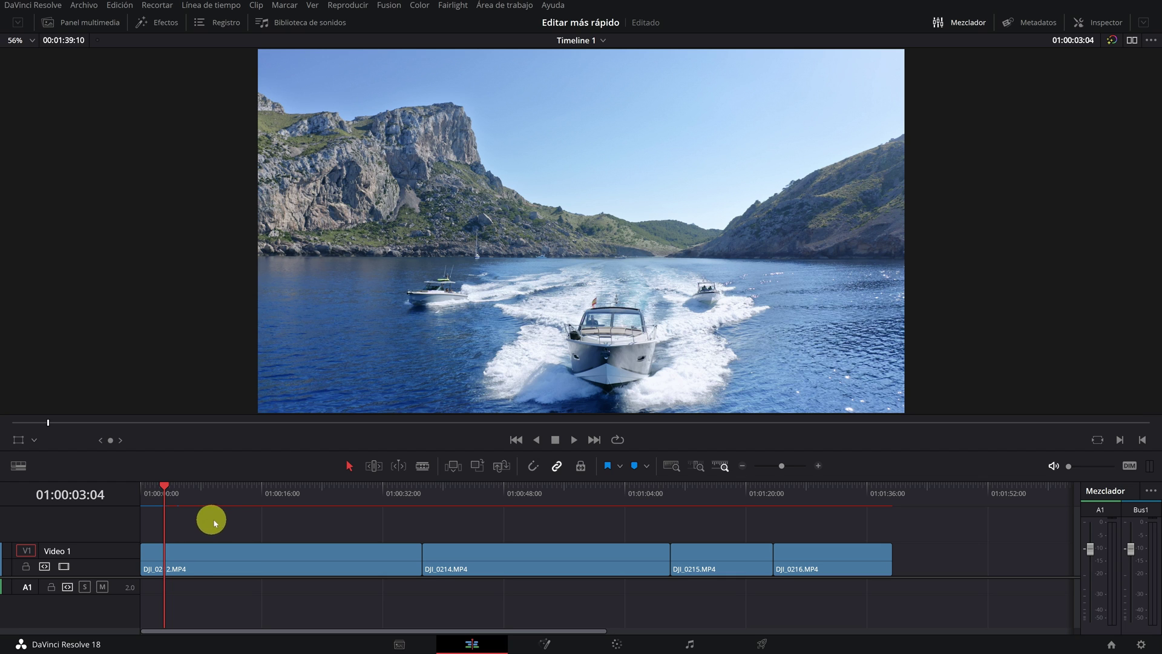
In Project Settings, keep optimized media resolution on Choose Automatically and format on DNxHR HQX.
left_click(1141, 644)
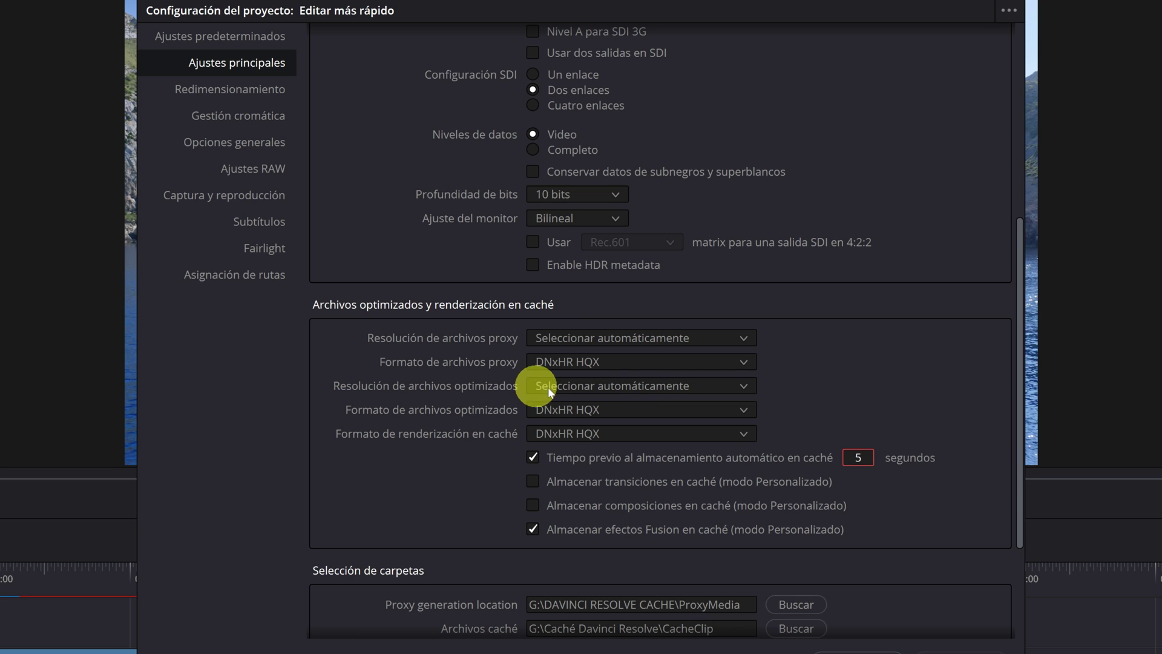
left_click(627, 385)
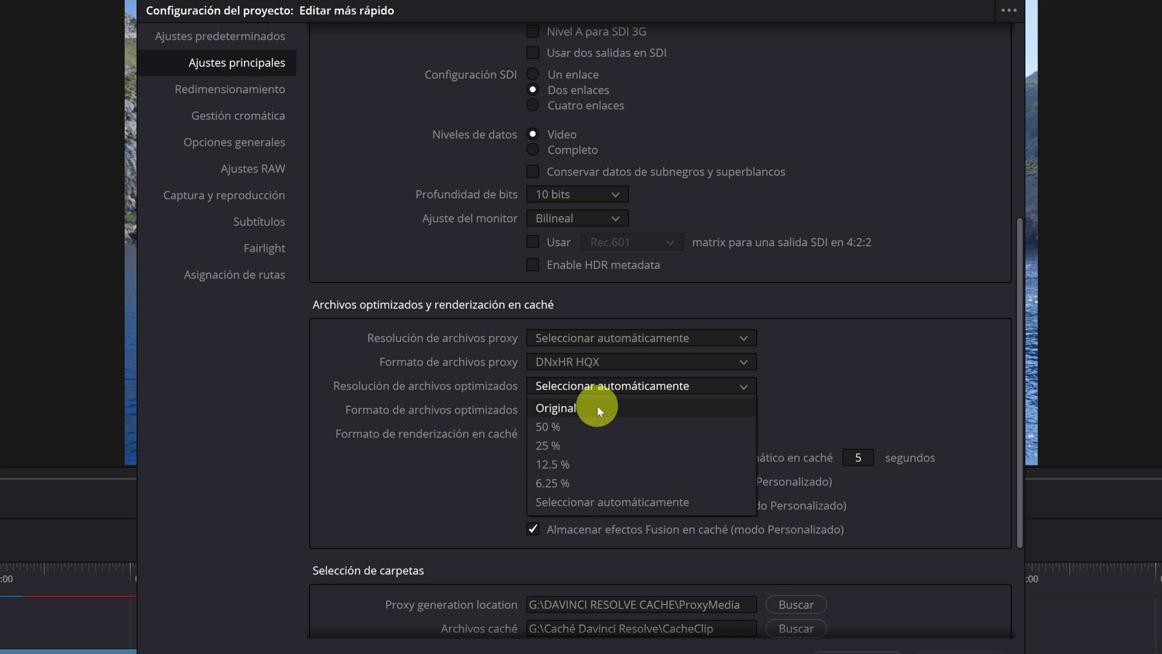
left_click(575, 501)
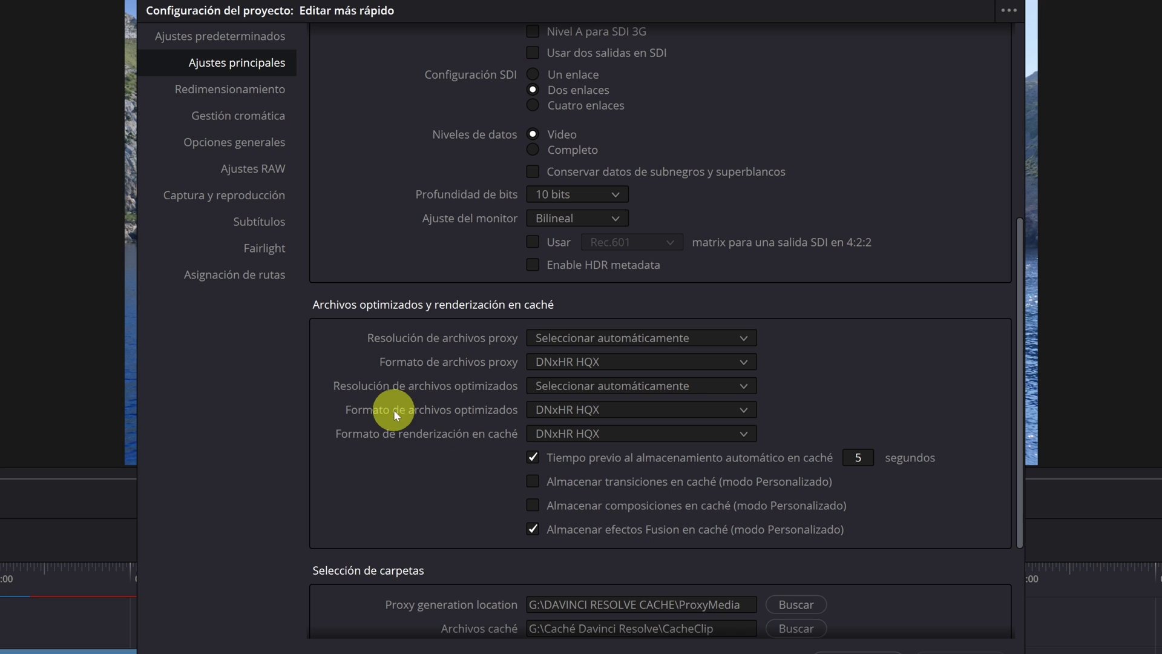
left_click(640, 414)
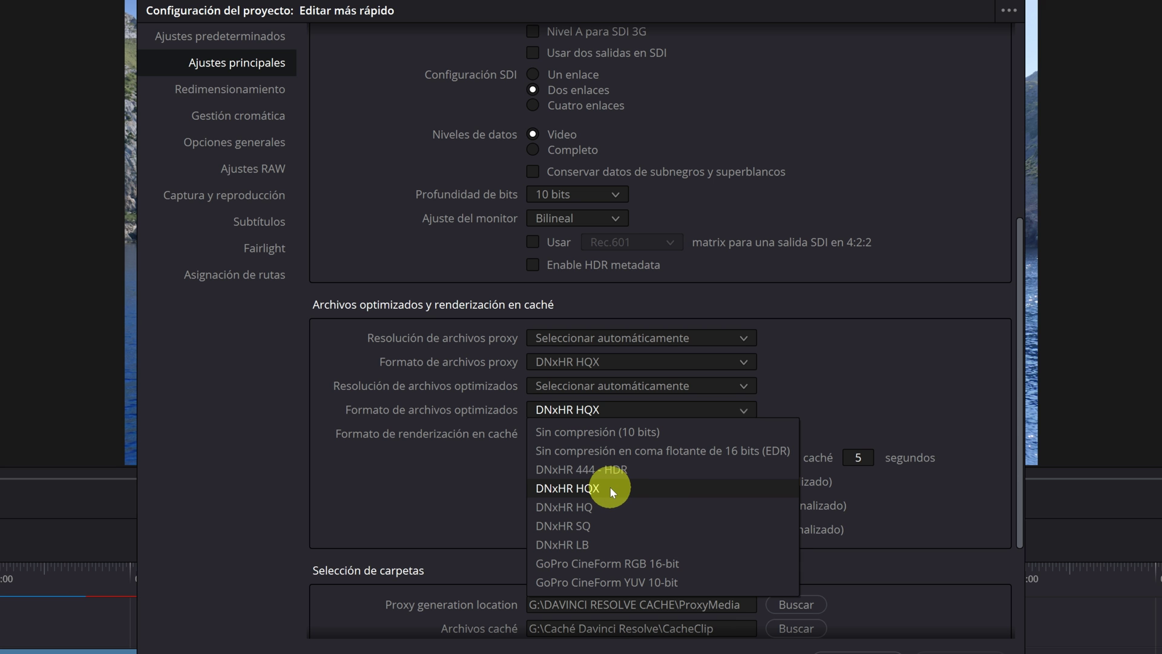
left_click(609, 489)
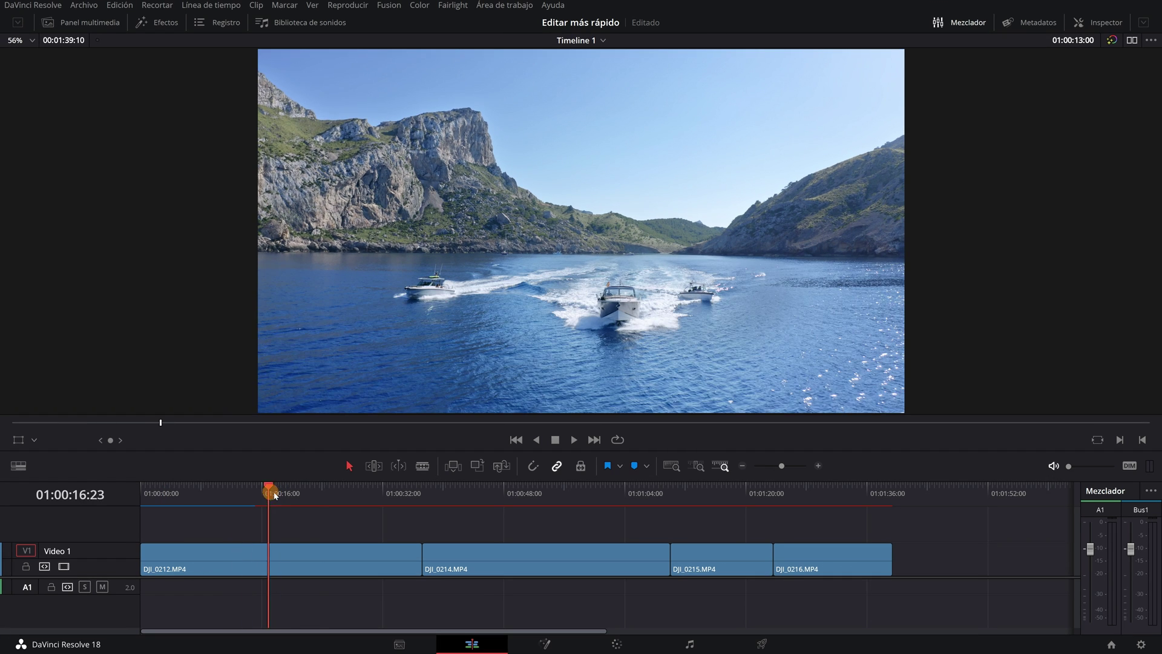
Park the playhead at 01:00:14:11, then set the automatic cache delay to 2 seconds and save.
left_click(316, 494)
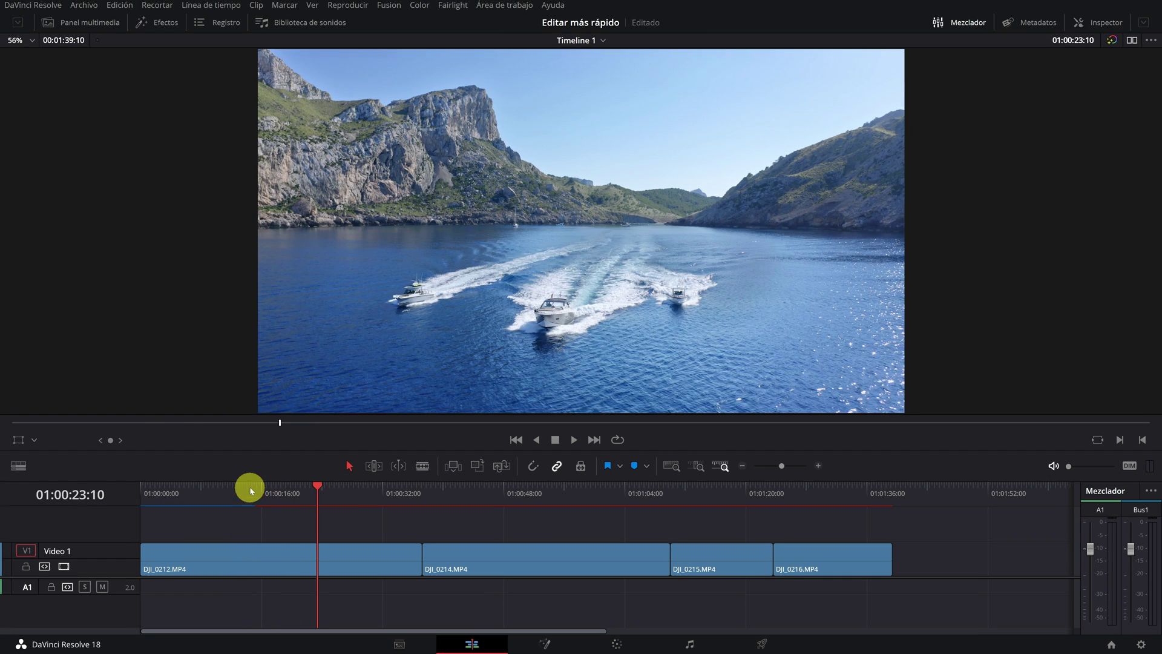
left_click(248, 486)
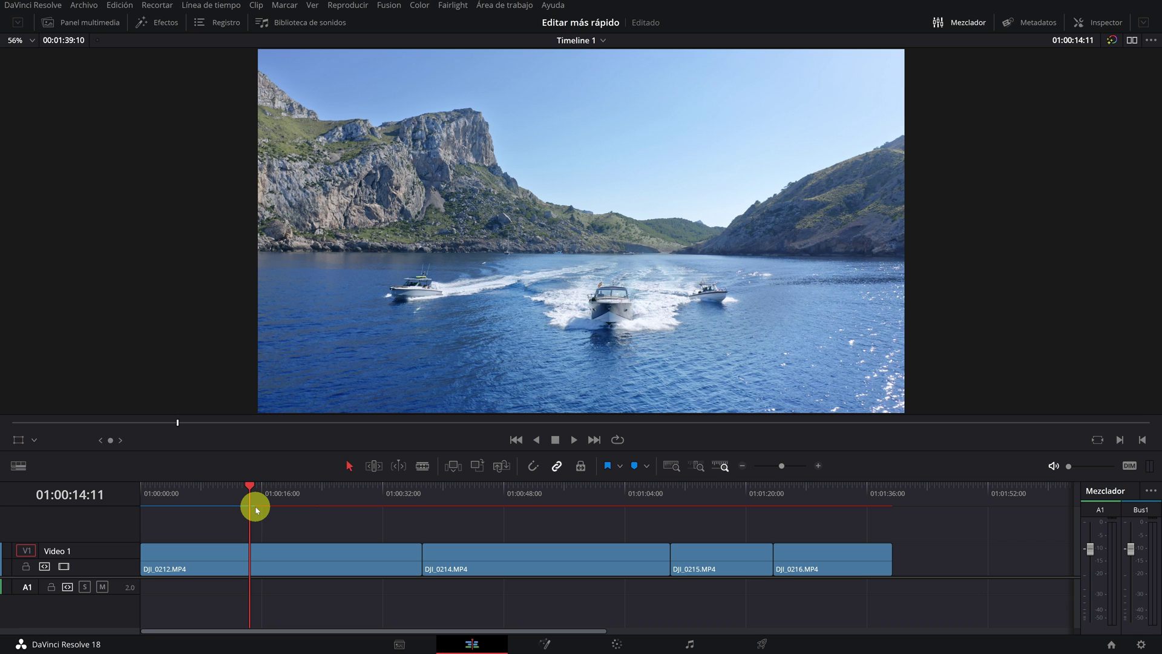
left_click(1141, 644)
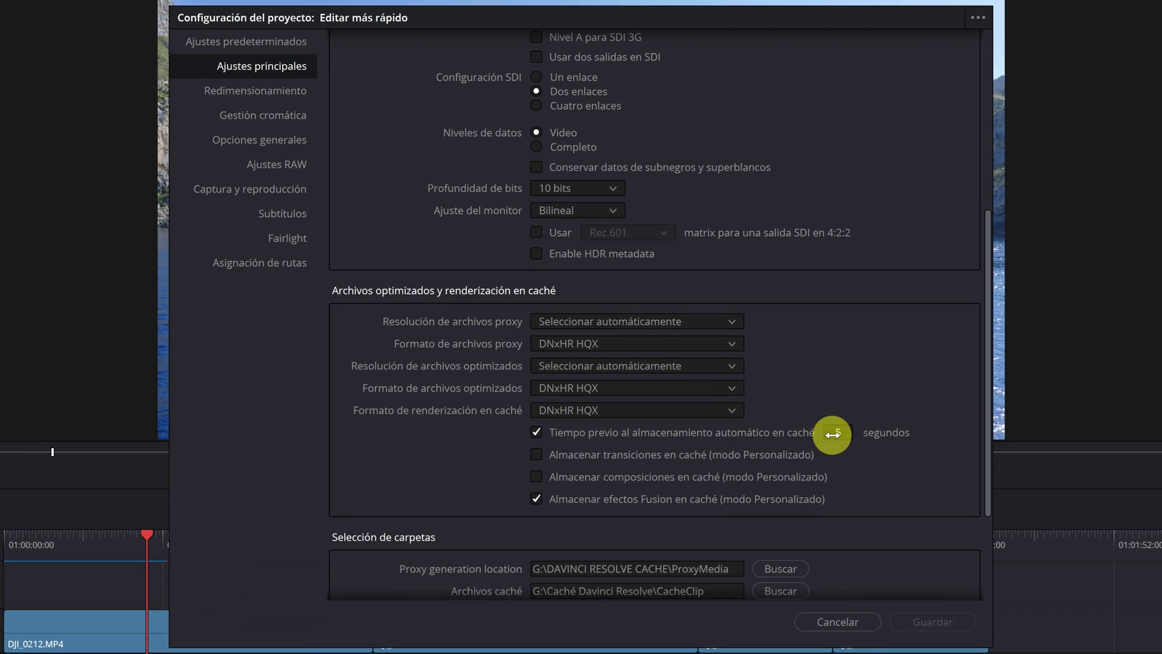
double_click(800, 417)
type("1")
key("BackSpace")
type("2")
key("Return")
left_click(948, 626)
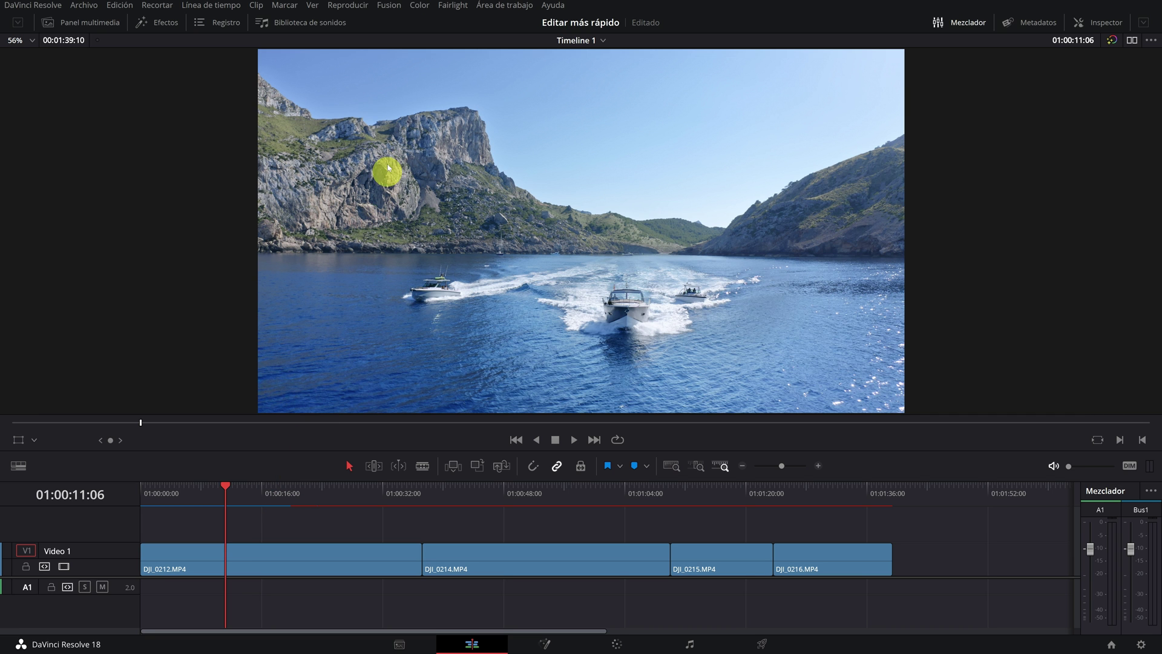
Delete all render cache files, then play and stop the timeline to rebuild the cache.
left_click(355, 7)
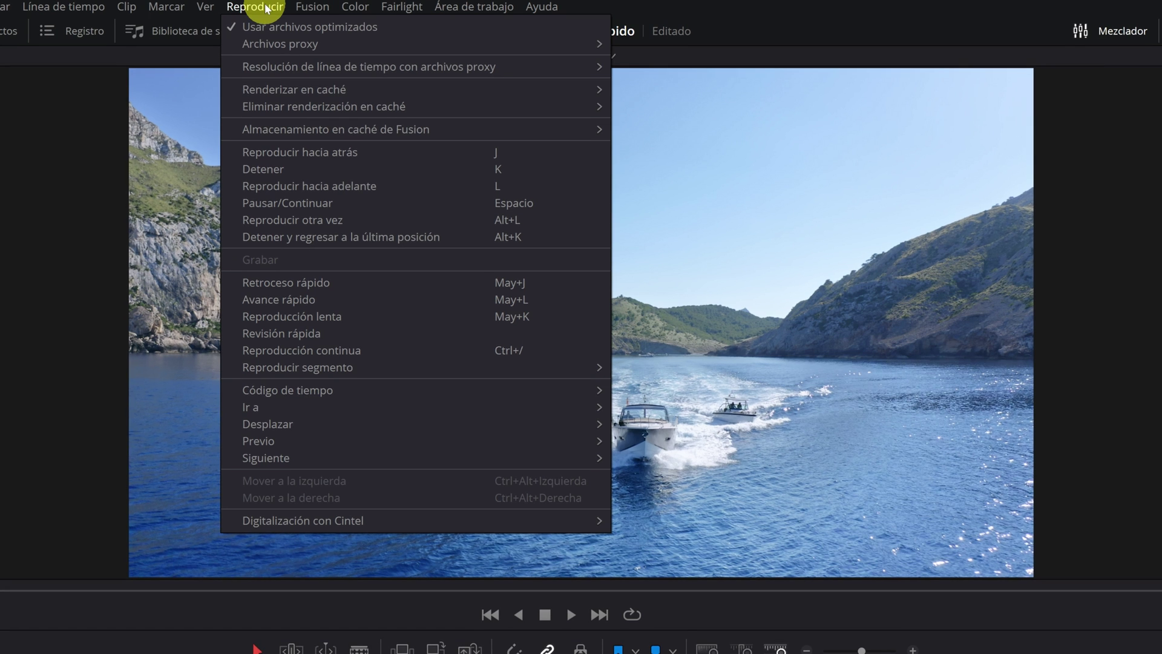
mouse_move(273, 106)
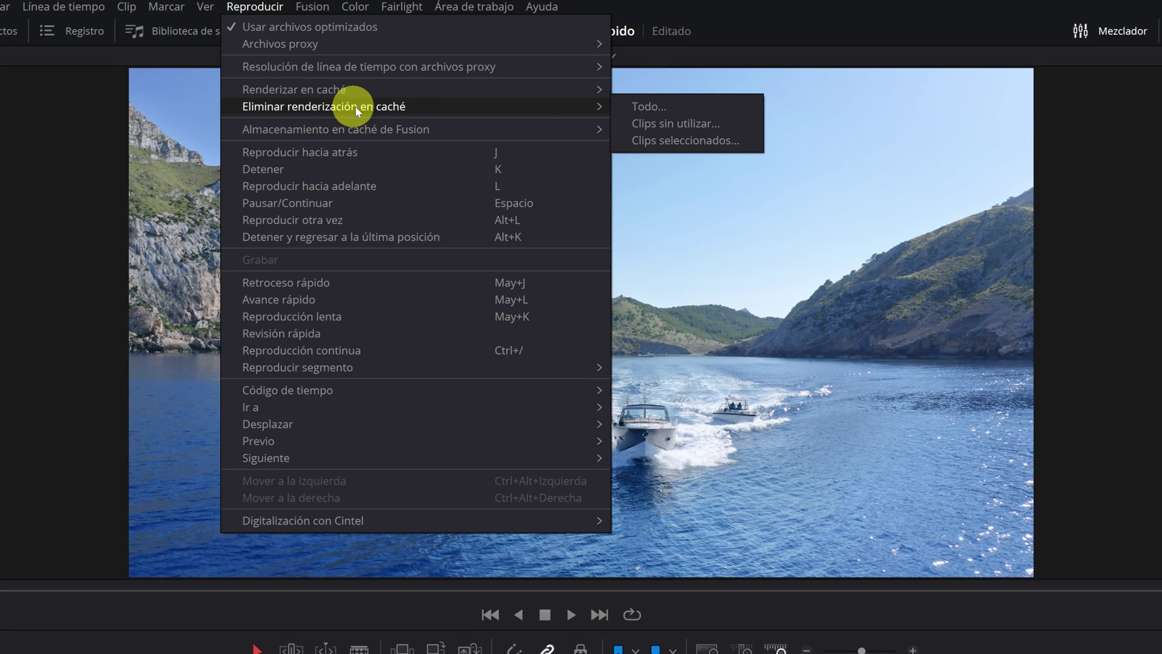
left_click(662, 107)
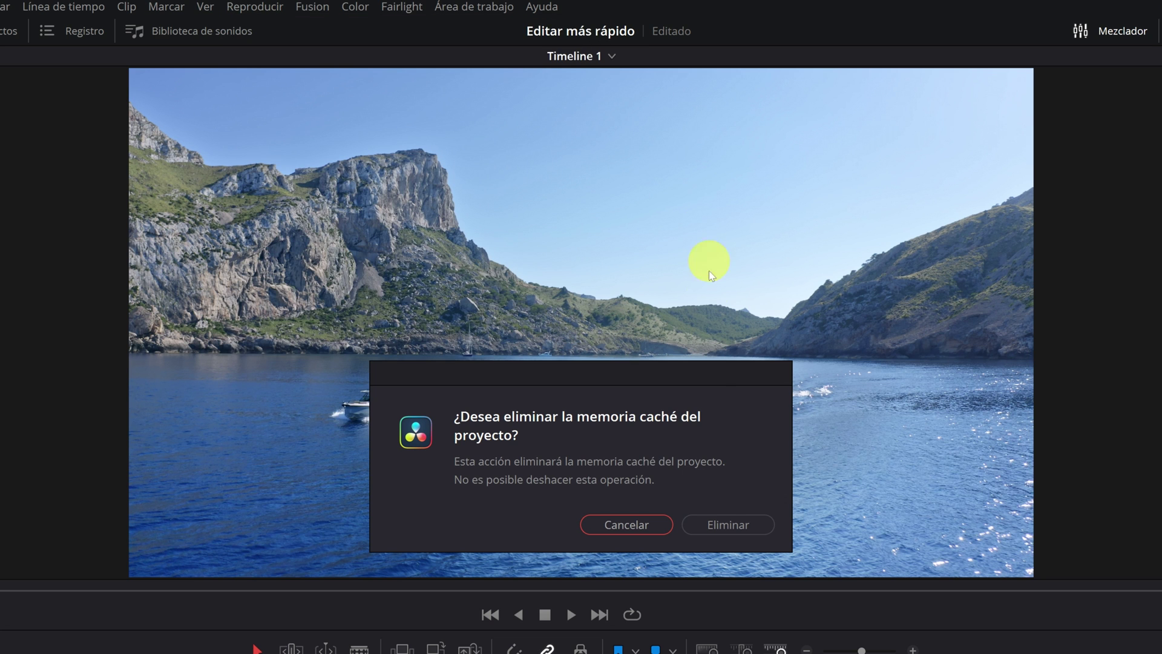
left_click(724, 523)
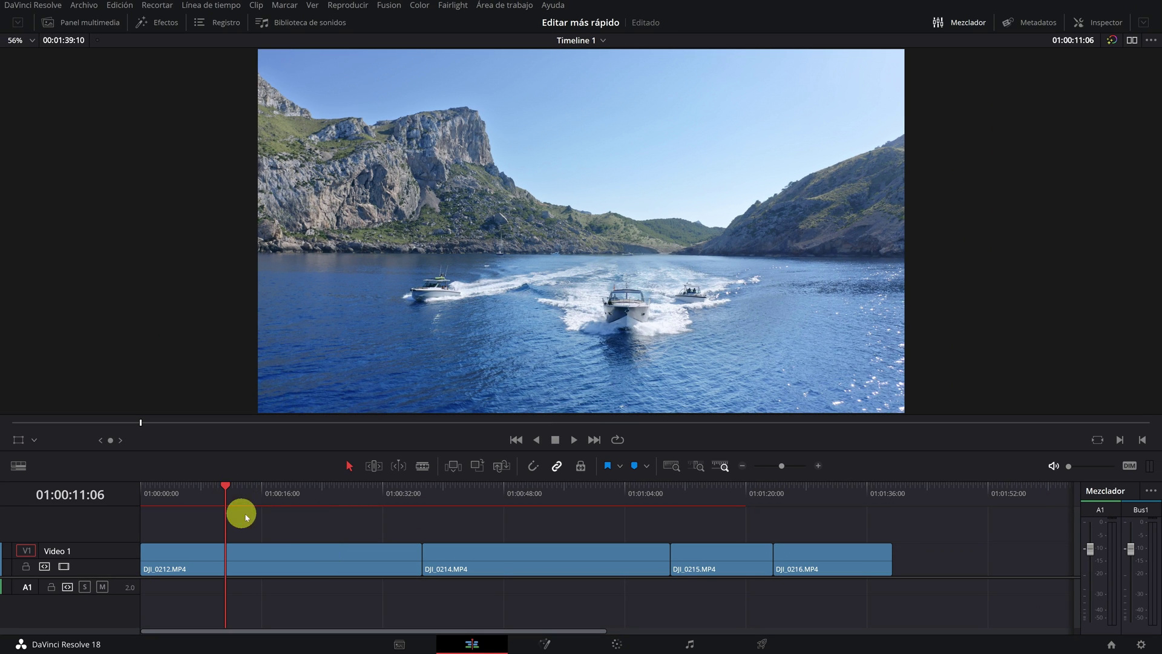
key("space")
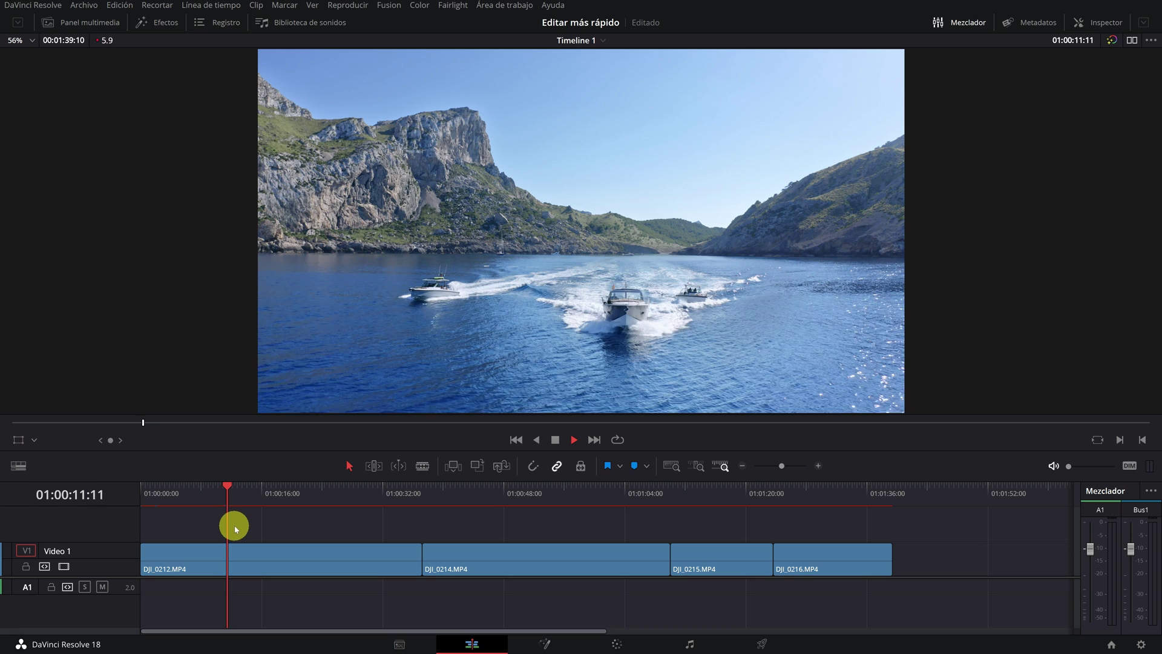
key("space")
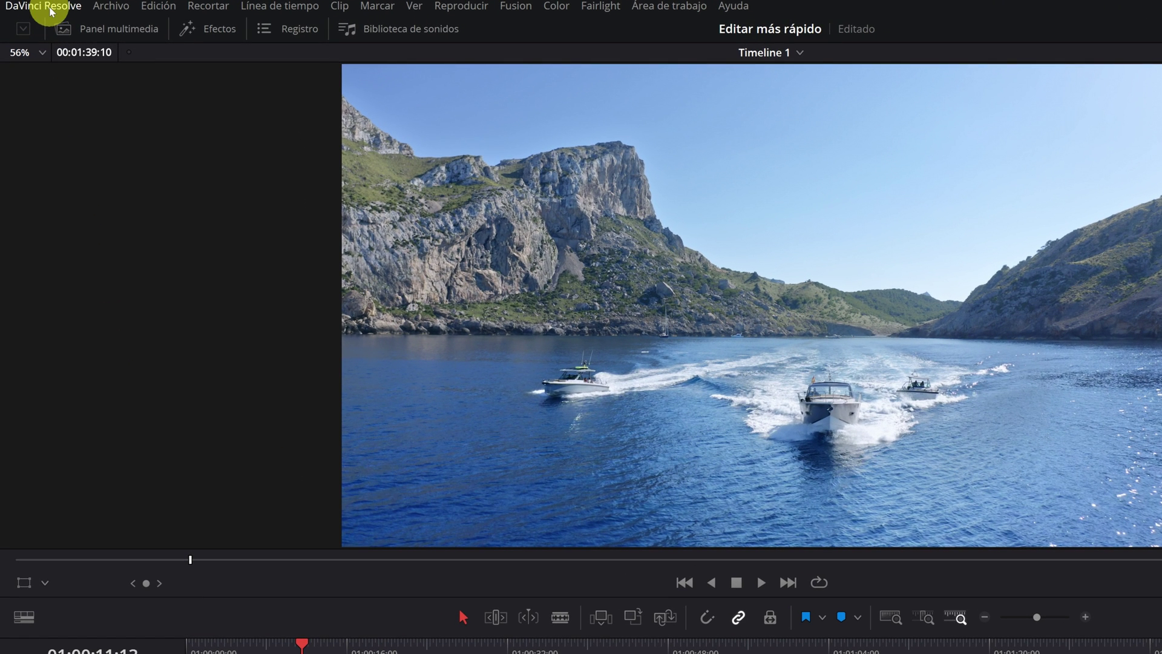
In Preferences storage, select the F:\Davinci Cache 2 and G:\DAVINCI RESOLVE CACHE locations.
left_click(48, 11)
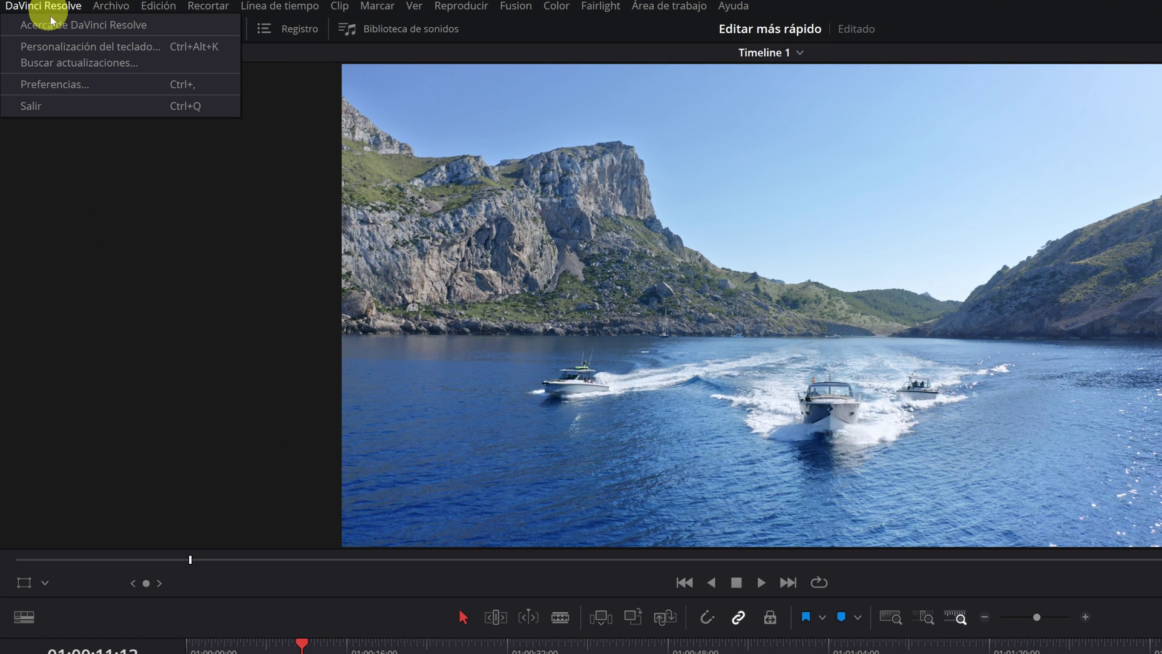
left_click(55, 84)
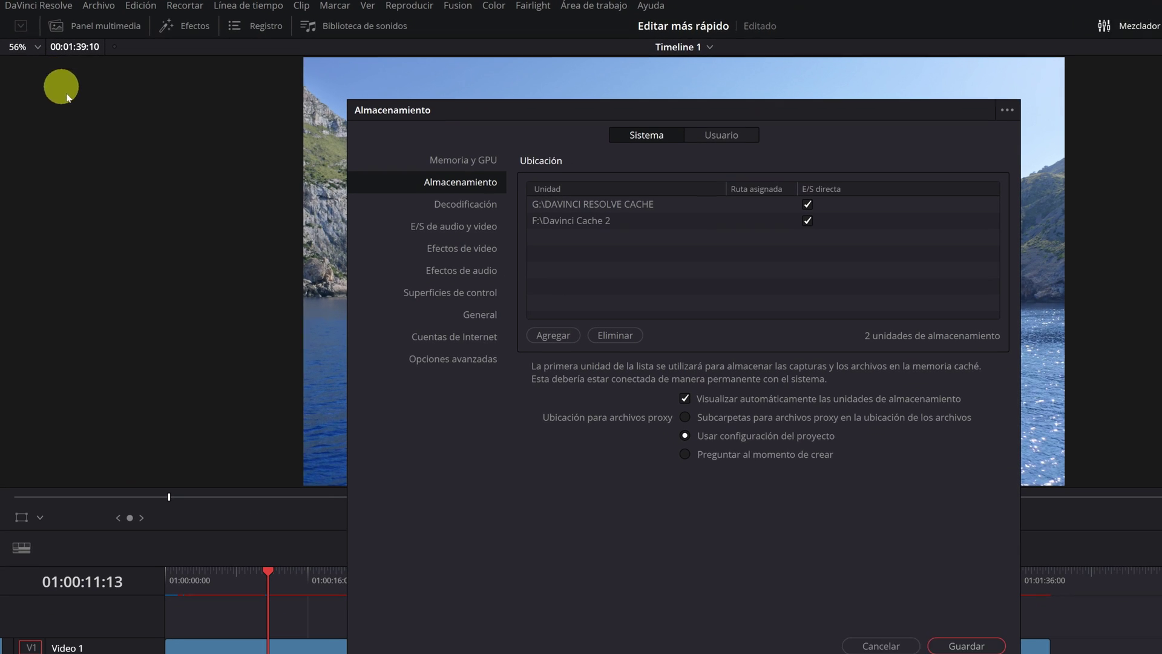
left_click(572, 218)
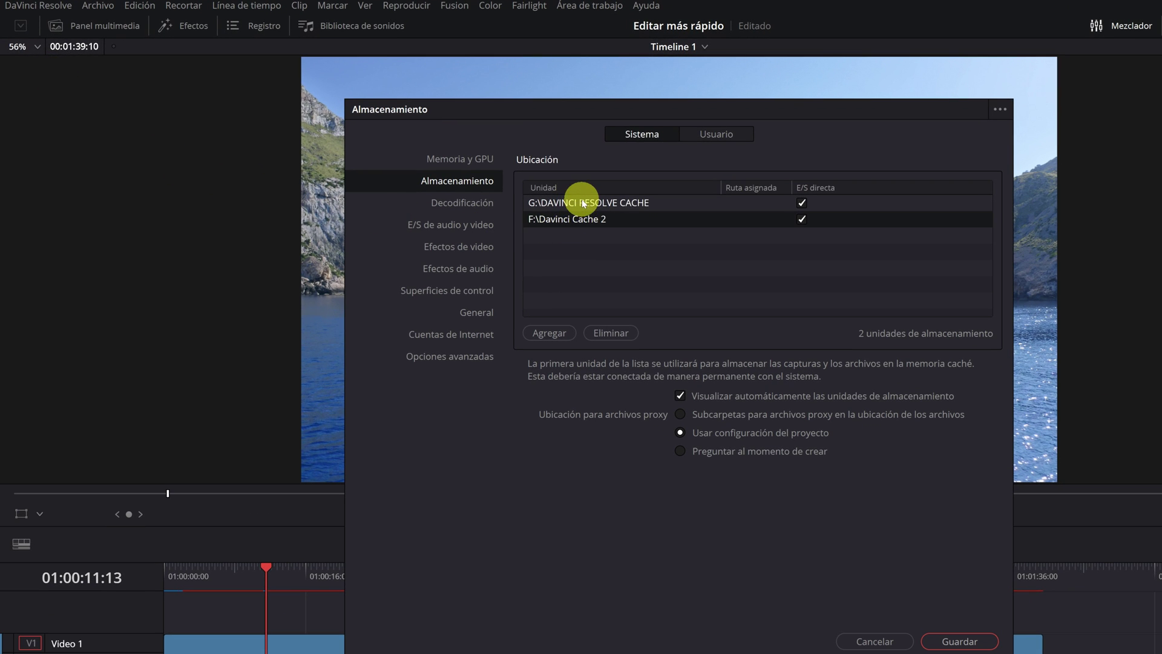
left_click(569, 202)
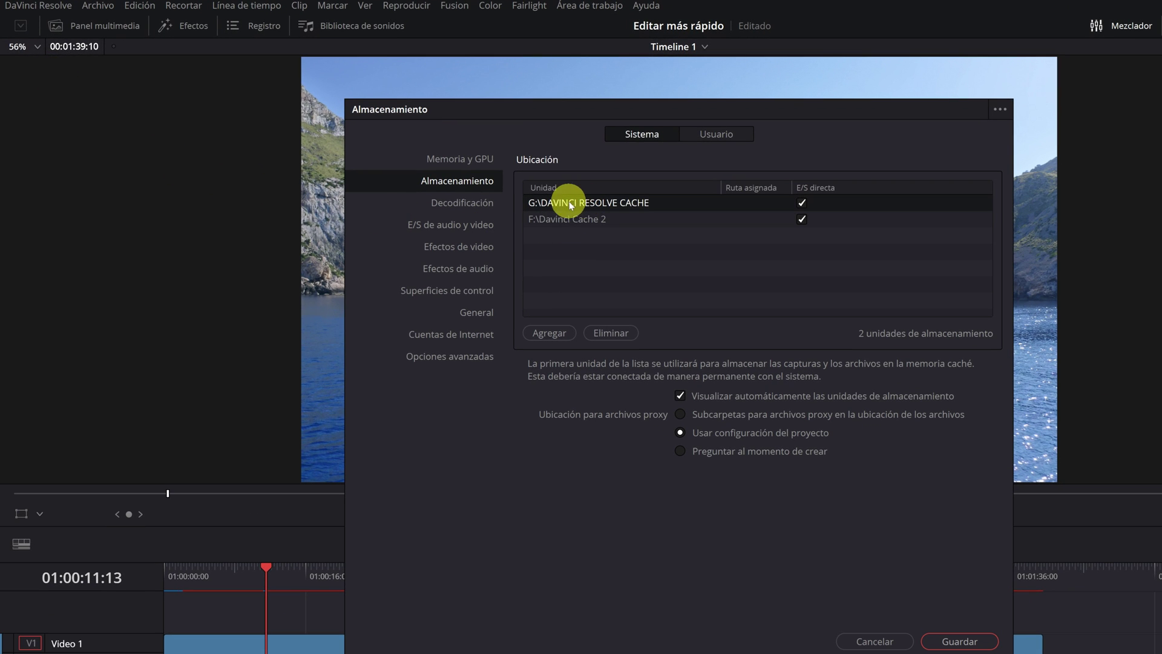
Start adding a cache folder, browse to Imágenes > 2 - Exportar, then cancel.
left_click(554, 336)
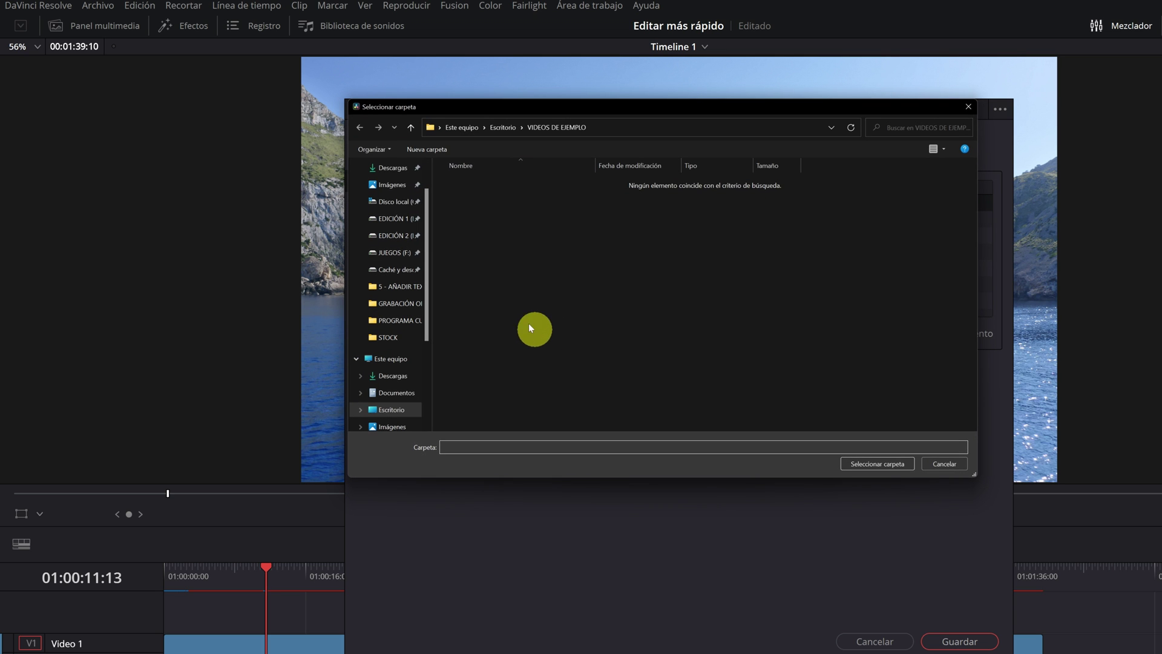
left_click(390, 185)
left_click(534, 201)
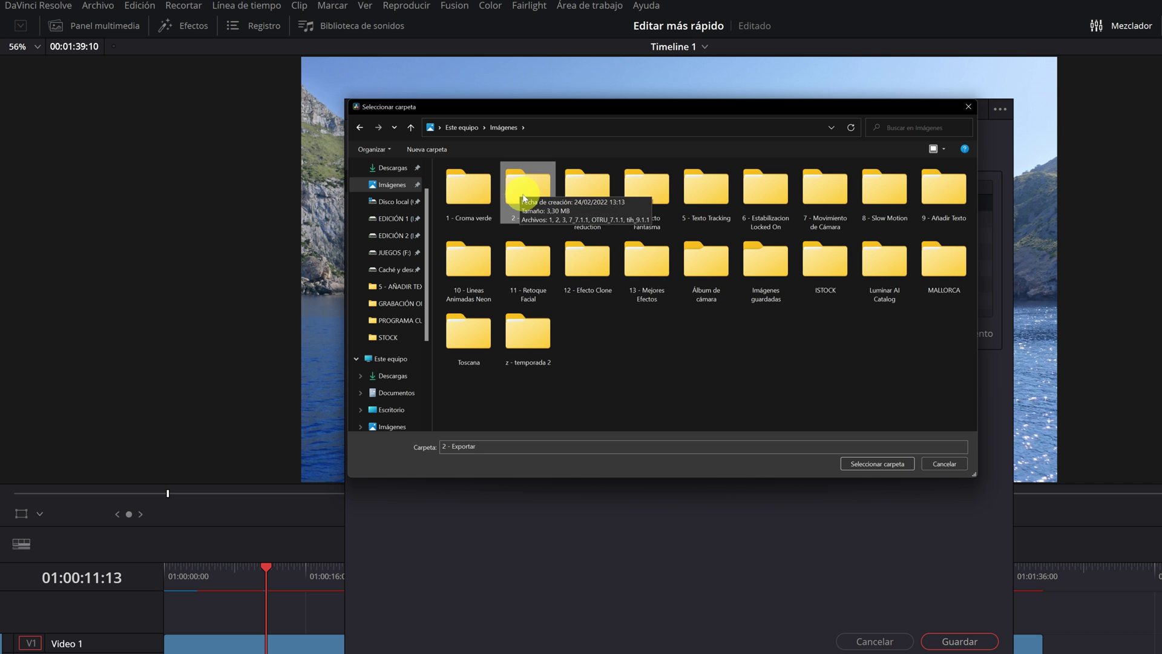
left_click(946, 464)
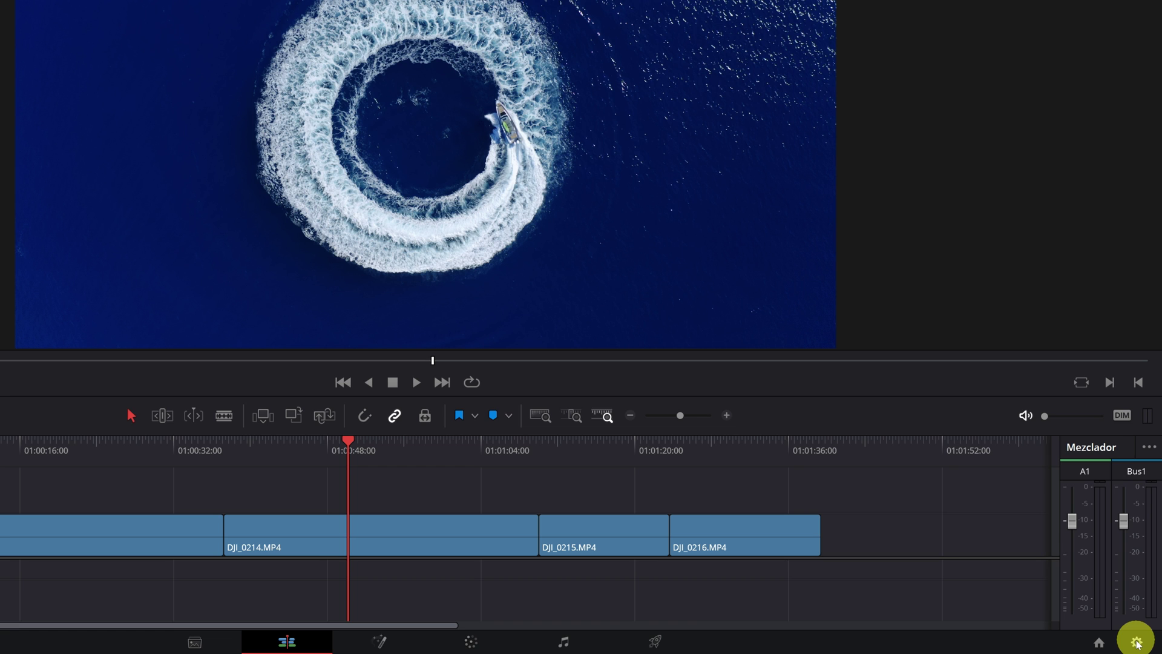
Under Optimized Media in Project Settings, choose DNxHR LB as the proxy file format and save.
left_click(1138, 643)
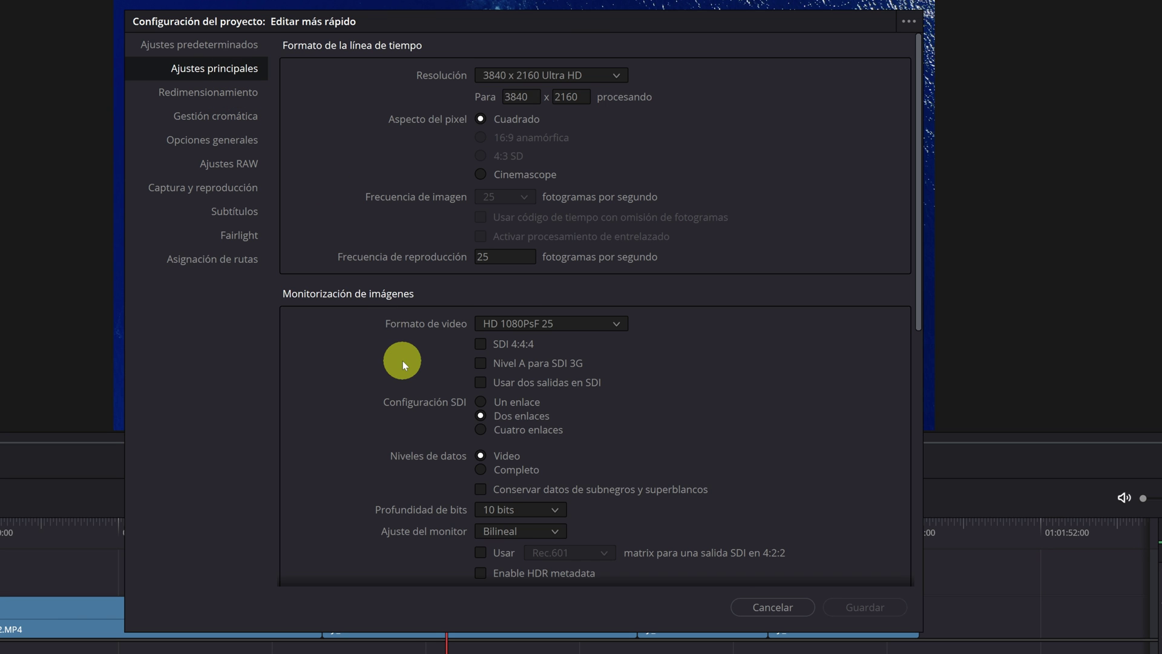
scroll(402, 362, "down", 5)
scroll(401, 364, "down", 3)
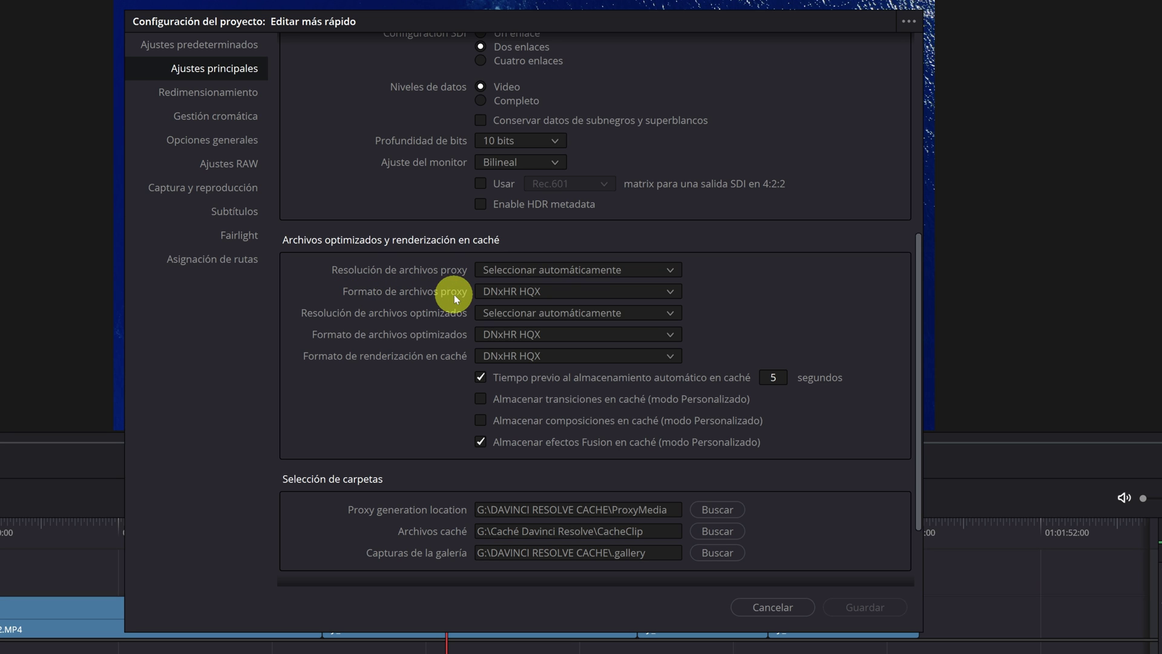
left_click(525, 294)
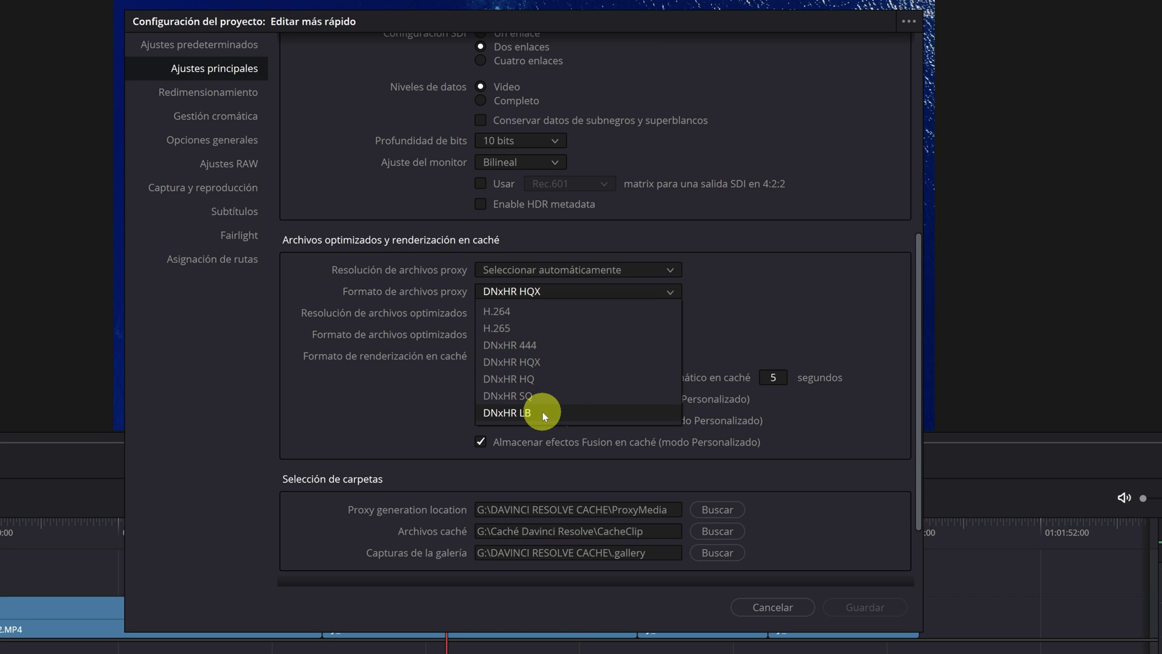
left_click(542, 412)
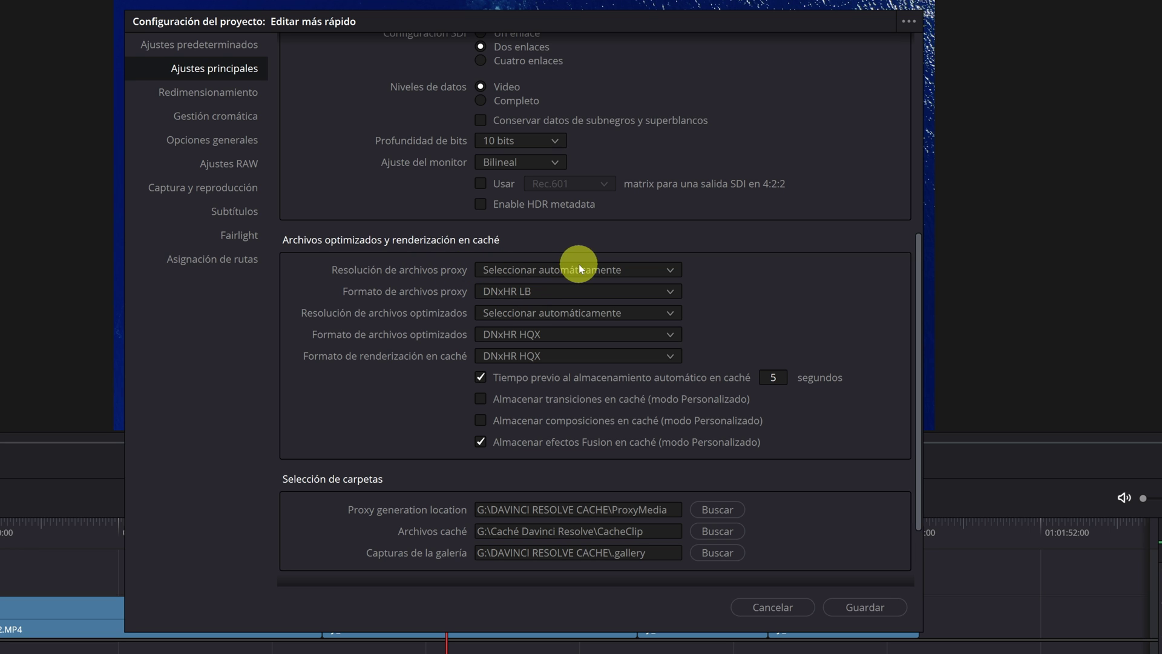
left_click(862, 607)
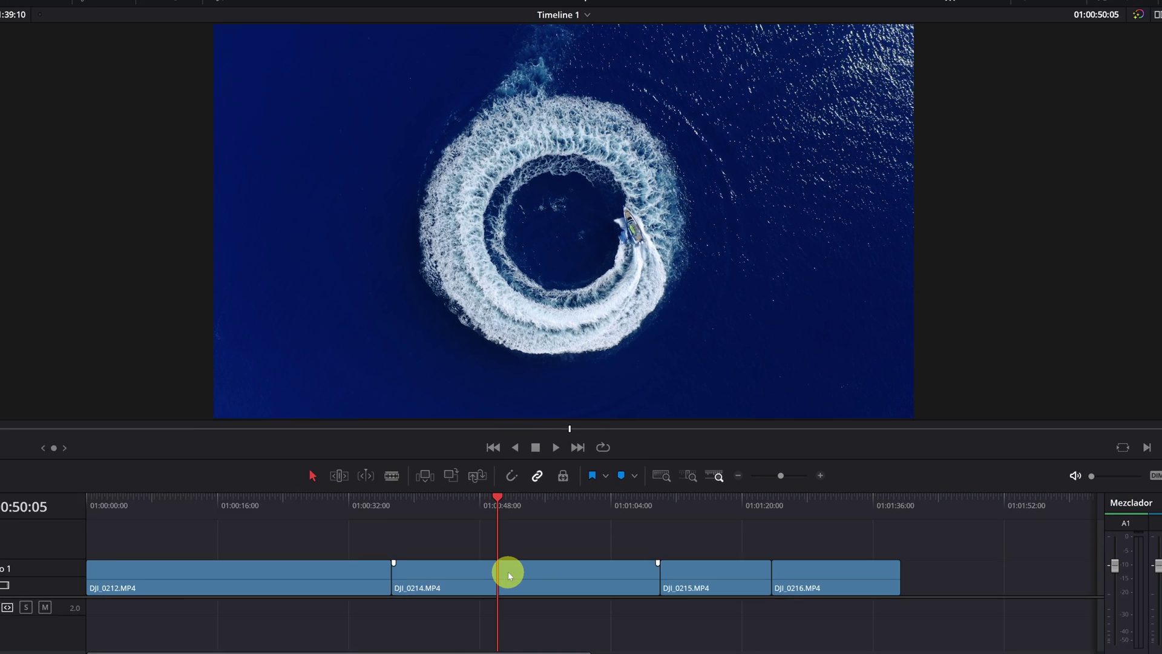
Show the media pool's nine drone clips and select only DJI_0214.MP4.
left_click(511, 561)
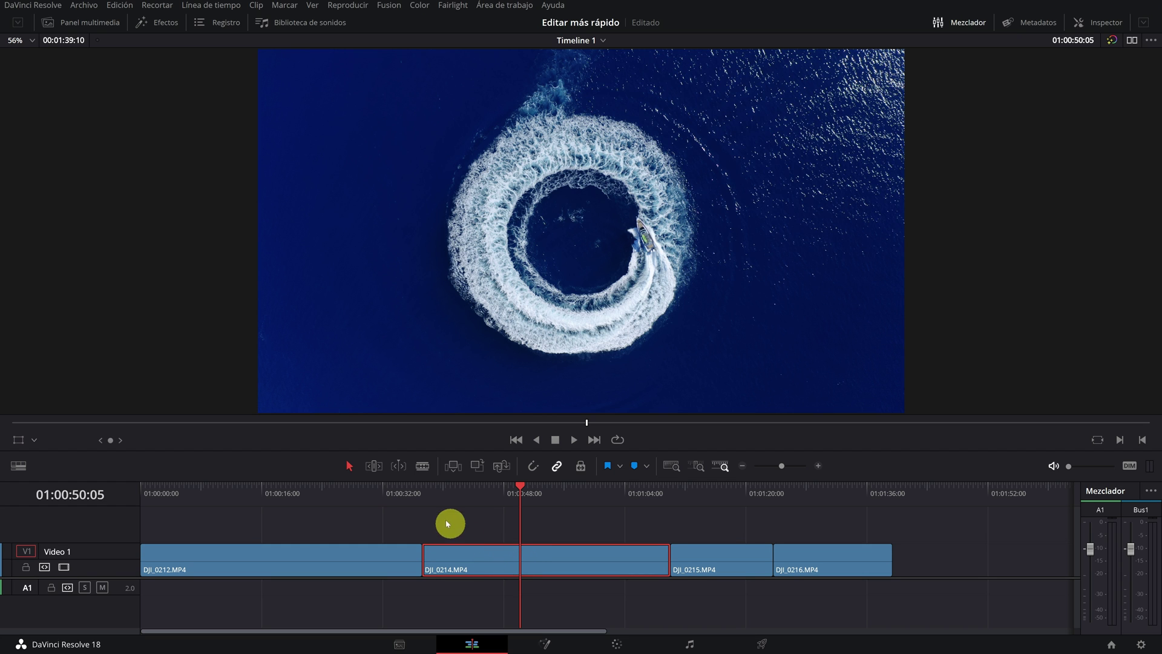
left_click(94, 26)
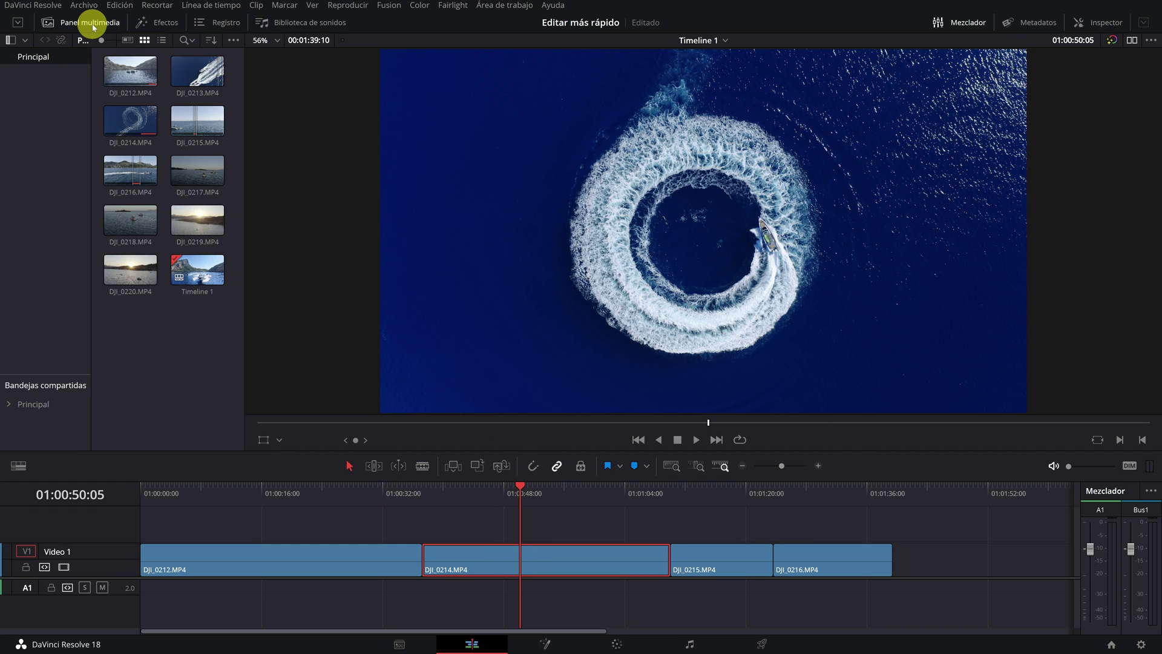
left_click(138, 124)
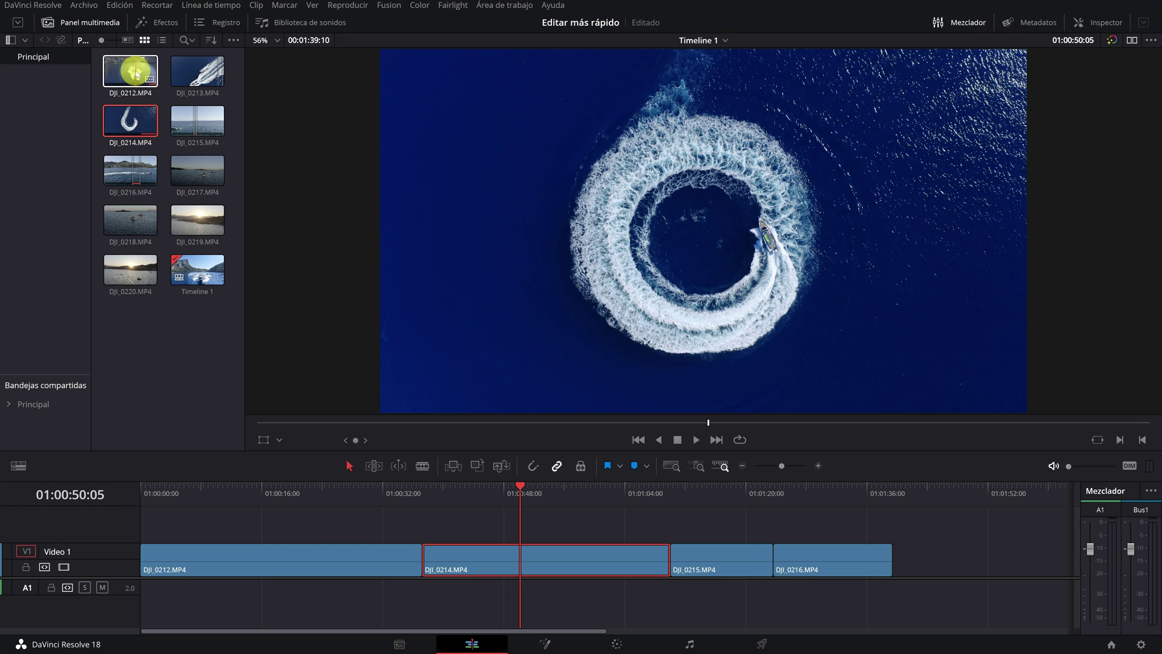
mouse_move(233, 60)
left_mouse_down()
mouse_move(143, 195)
mouse_move(122, 260)
left_mouse_up()
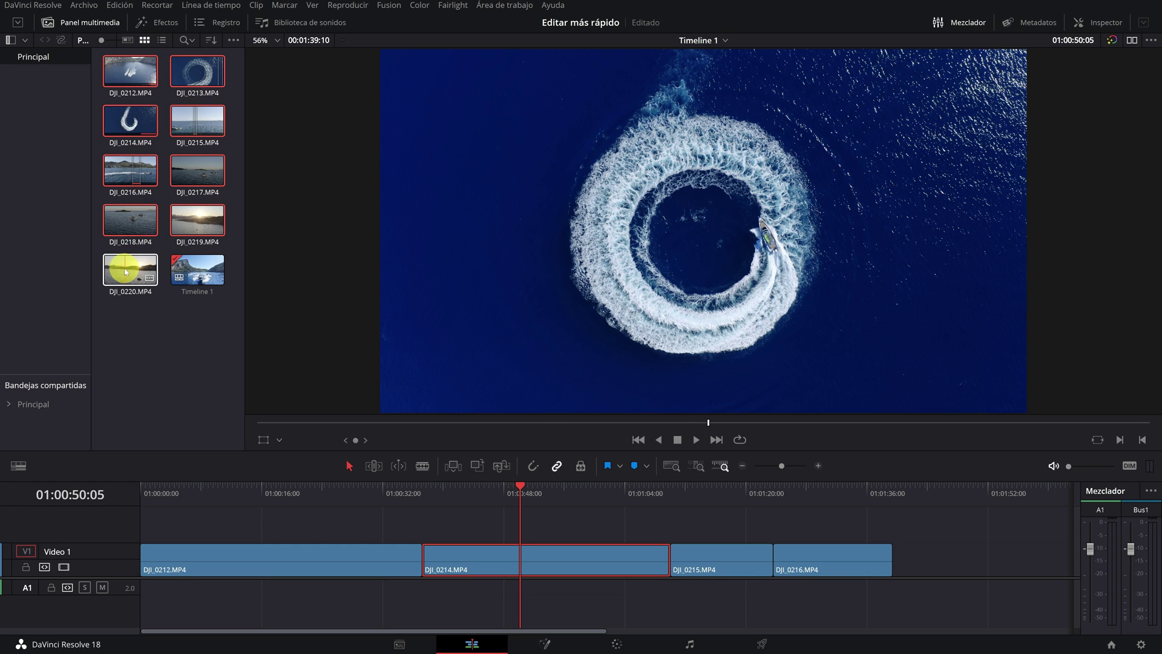
left_click(135, 120)
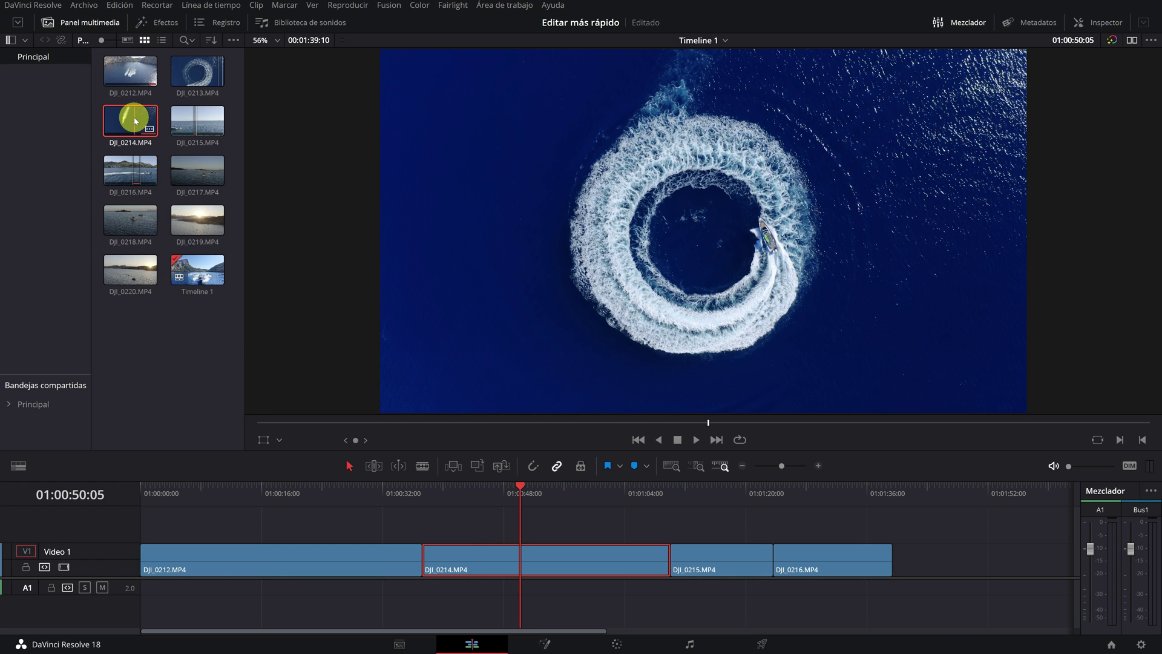
Run Generar archivos proxy on DJI_0214.MP4 to create its proxy file.
right_click(135, 119)
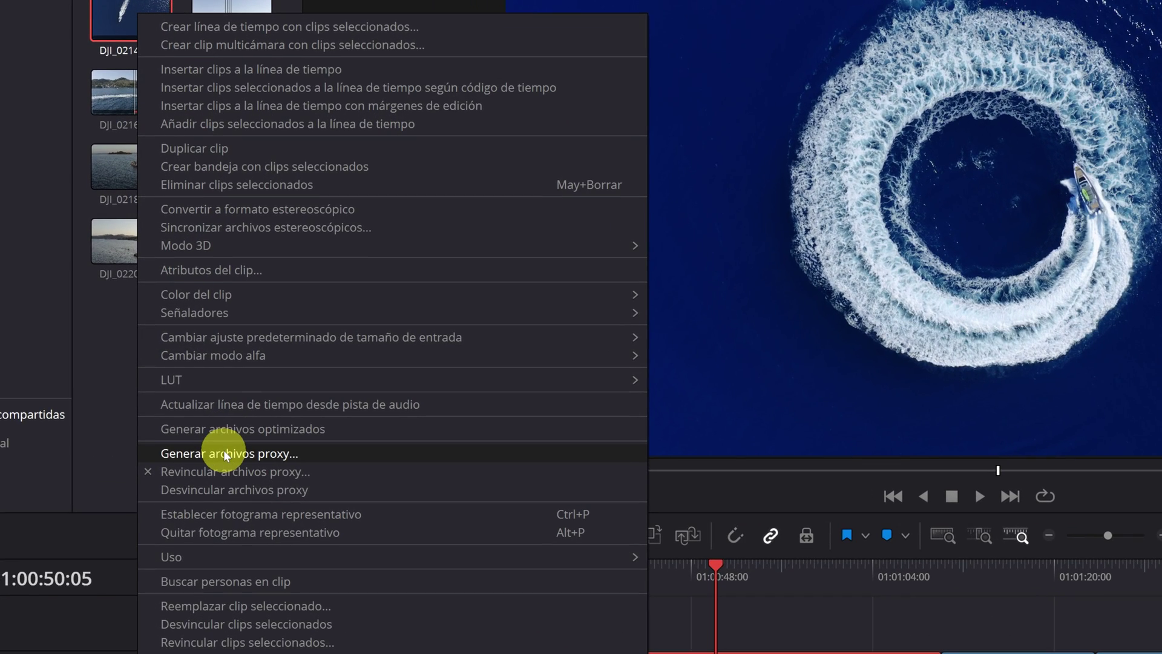
left_click(225, 453)
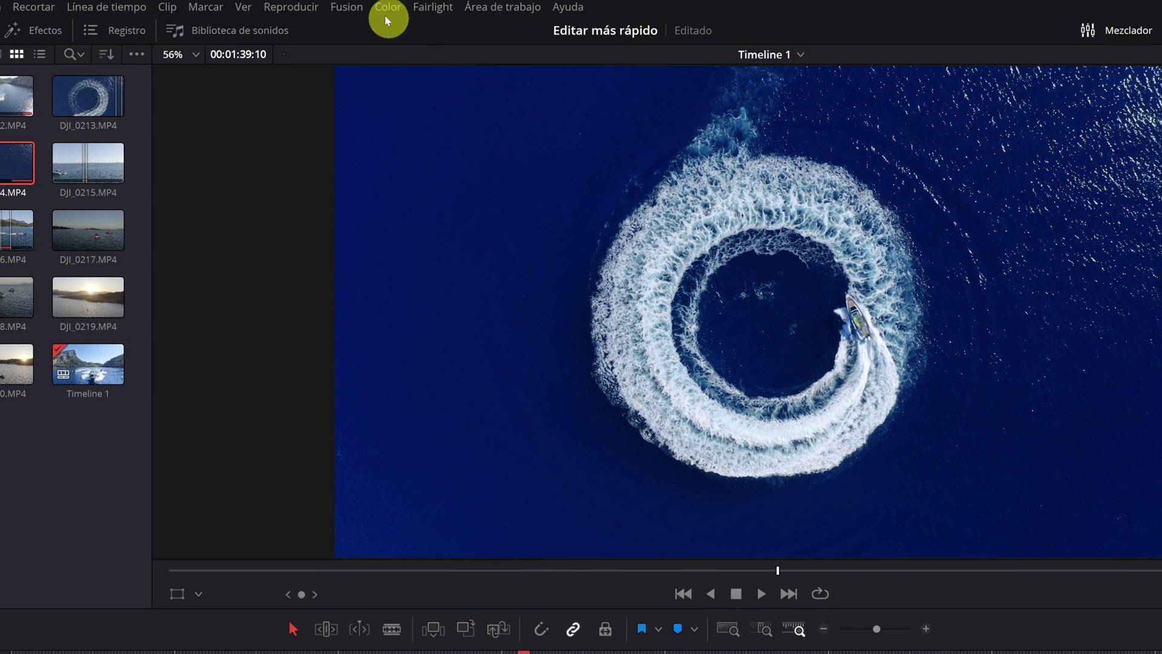
Set Reproducir > Archivos proxy to Desactivar archivos proxy.
left_click(289, 8)
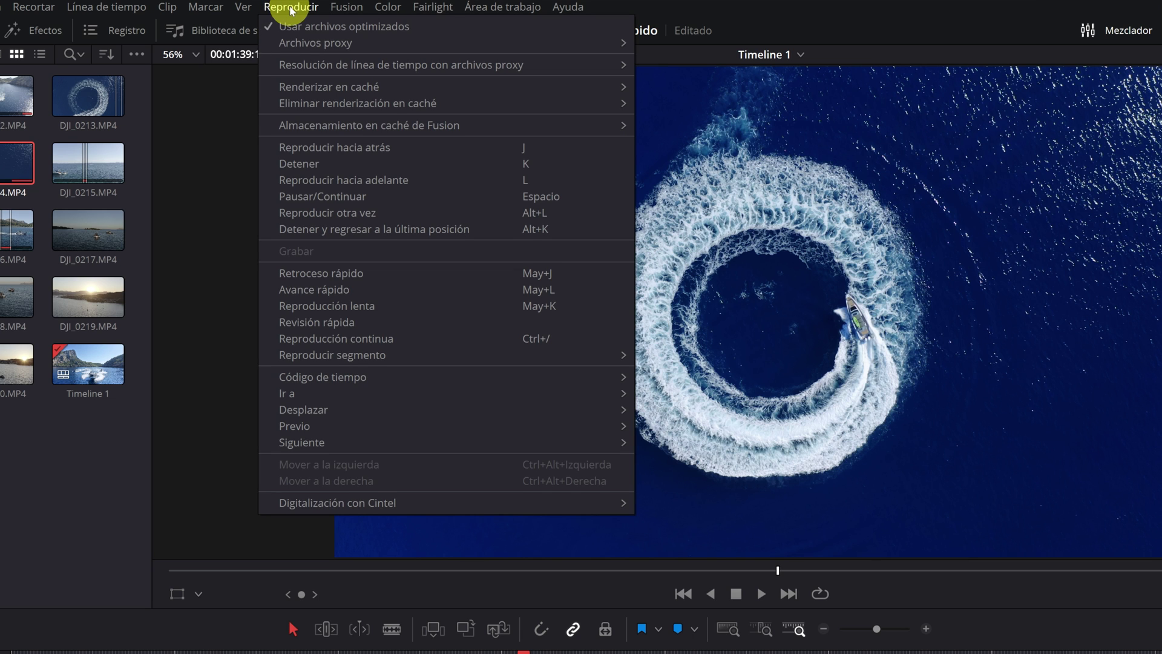
mouse_move(300, 42)
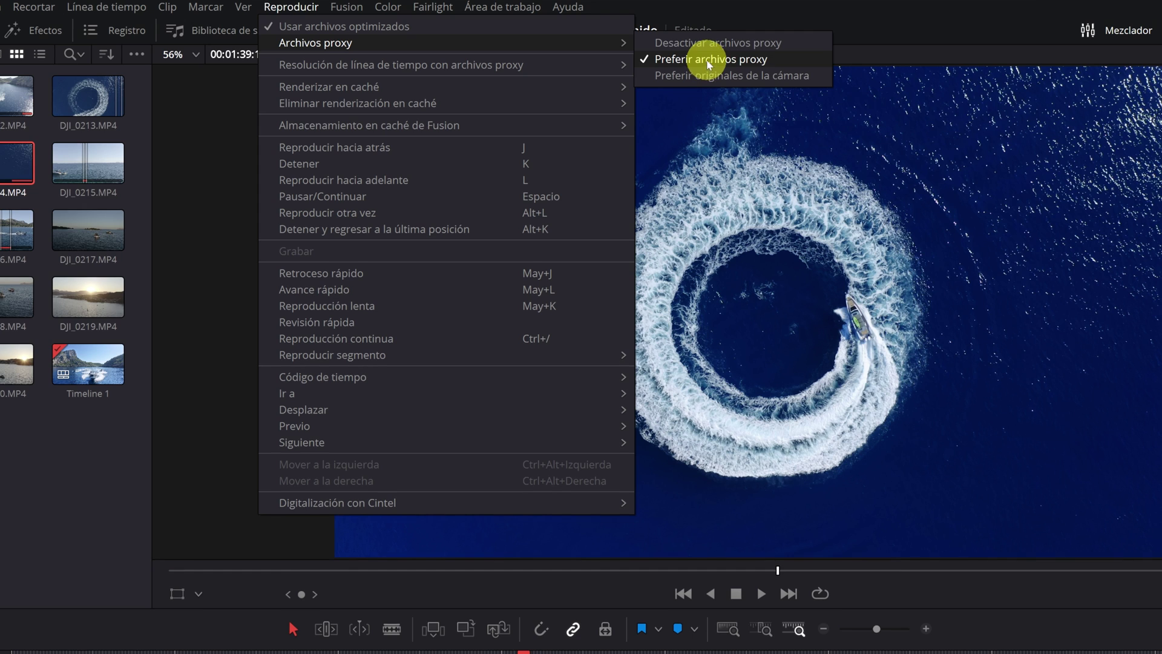
left_click(710, 42)
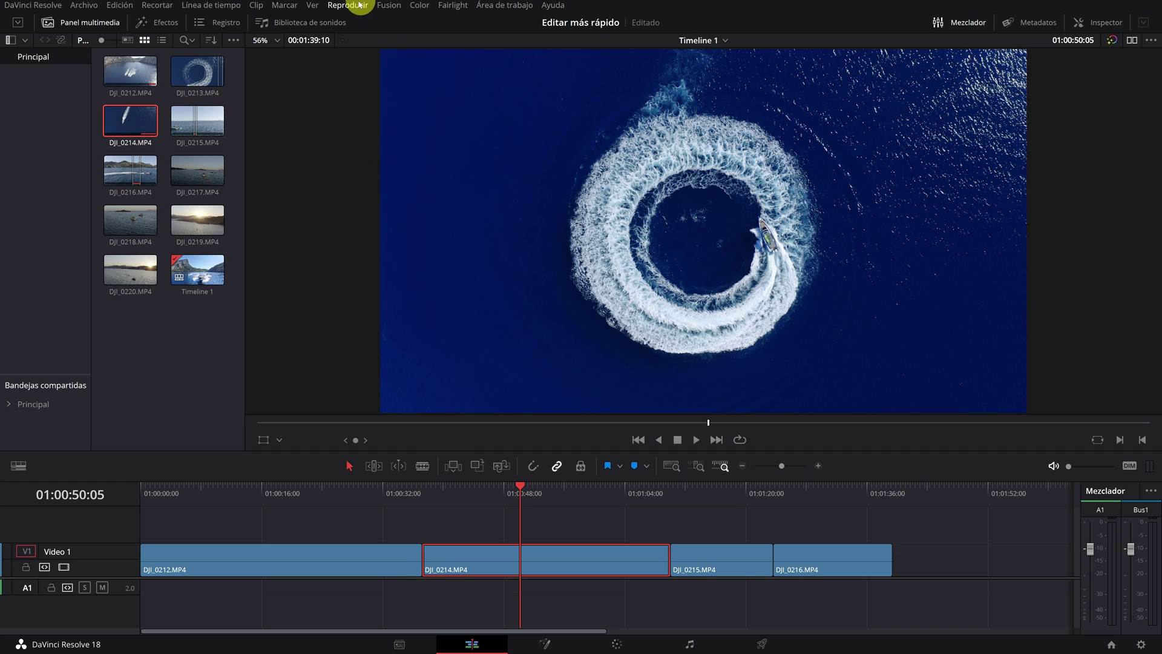
Switch Reproducir > Archivos proxy to Preferir archivos proxy.
left_click(351, 5)
mouse_move(389, 35)
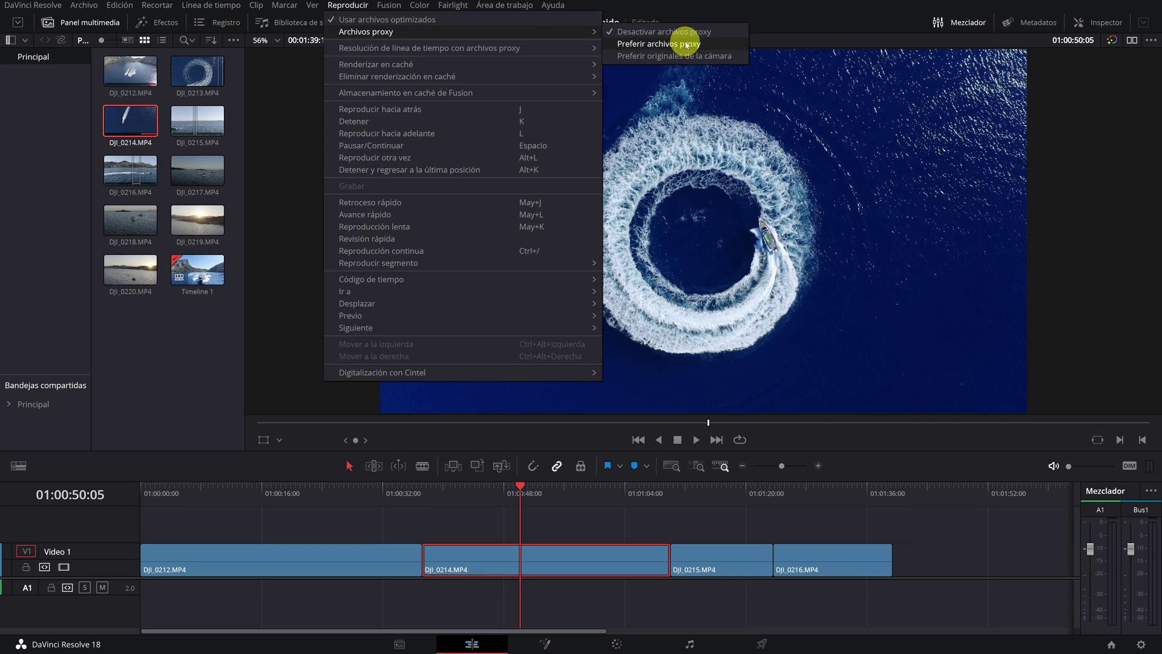
left_click(686, 44)
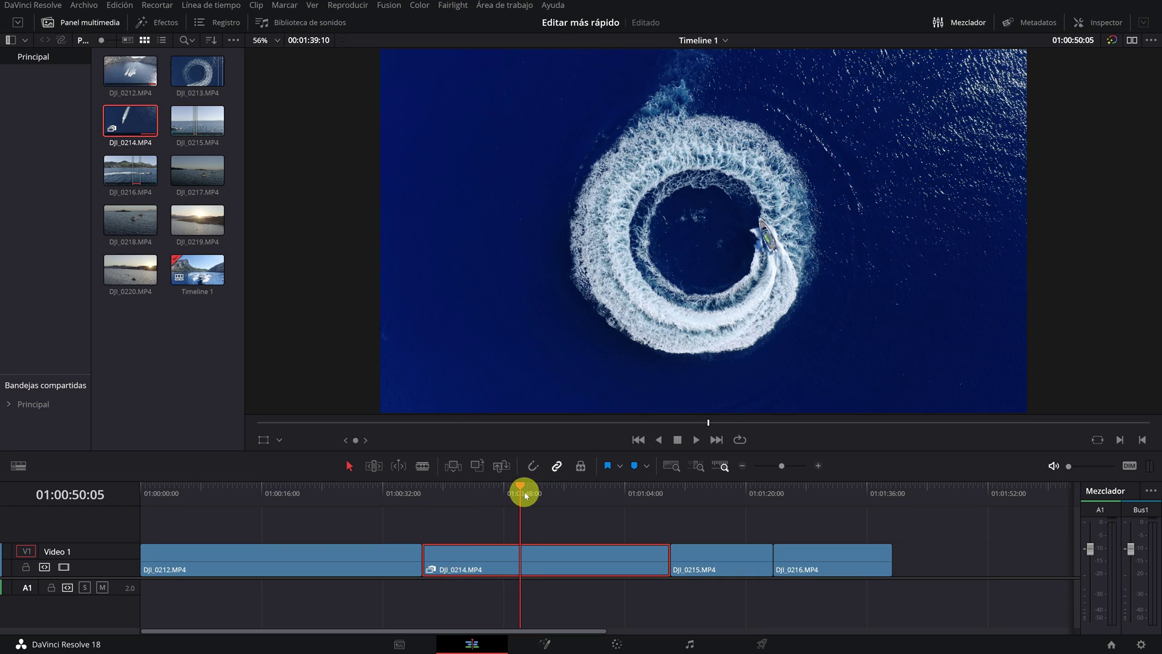
Play and stop the timeline, then open Preferencias on the storage page.
key("space")
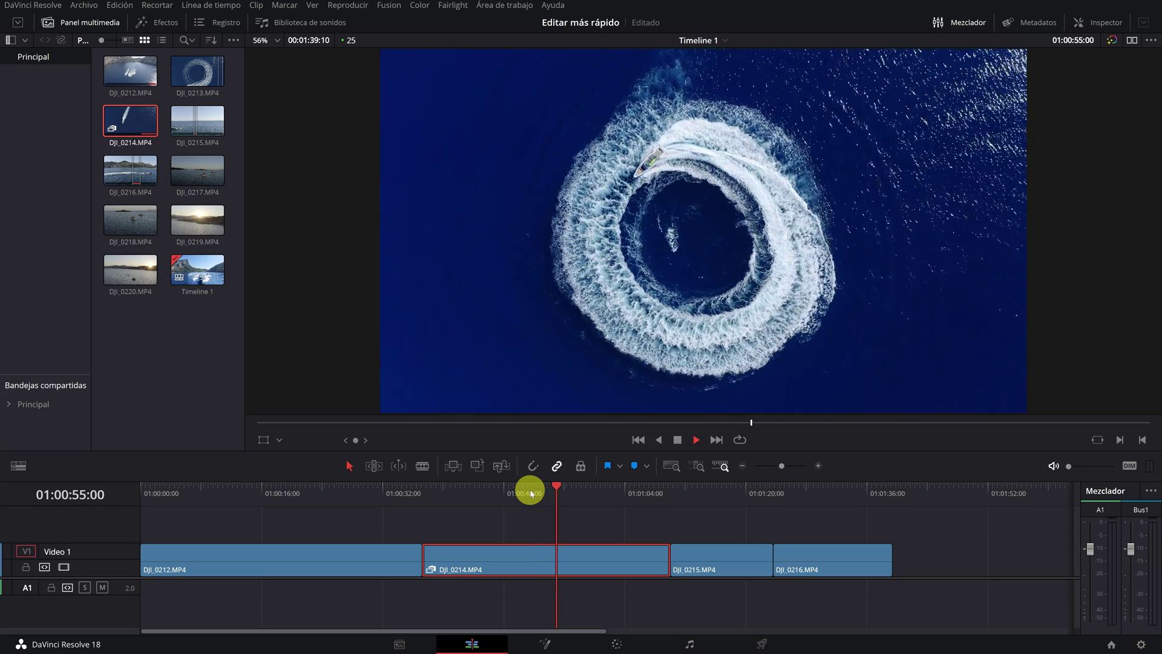
key("space")
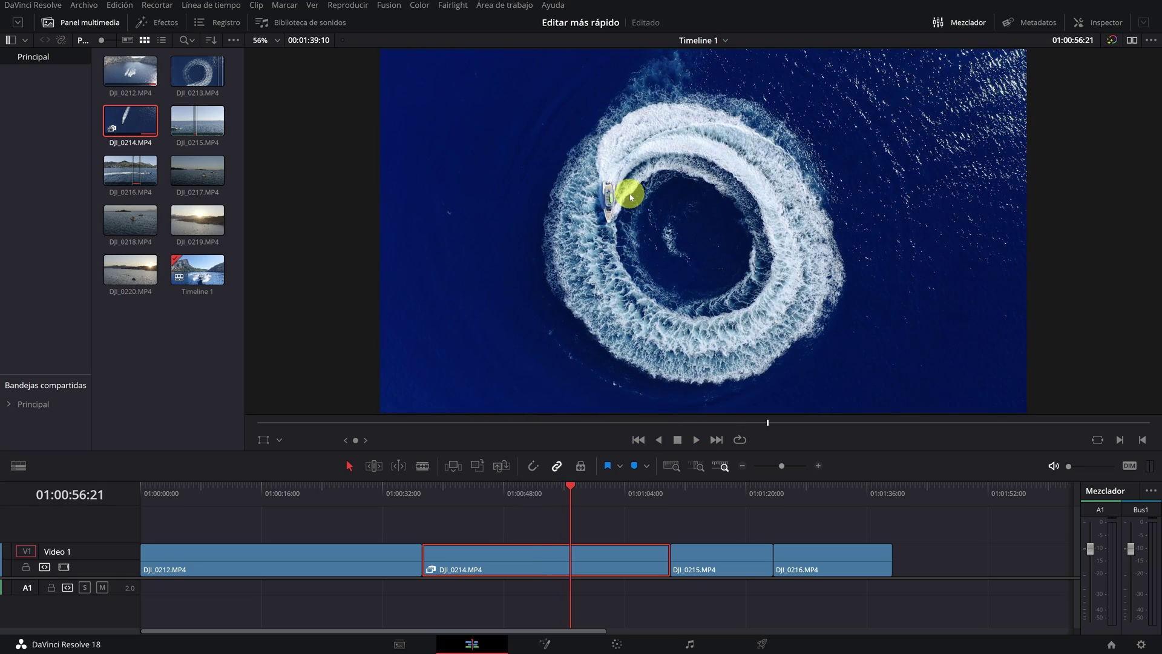
left_click(41, 8)
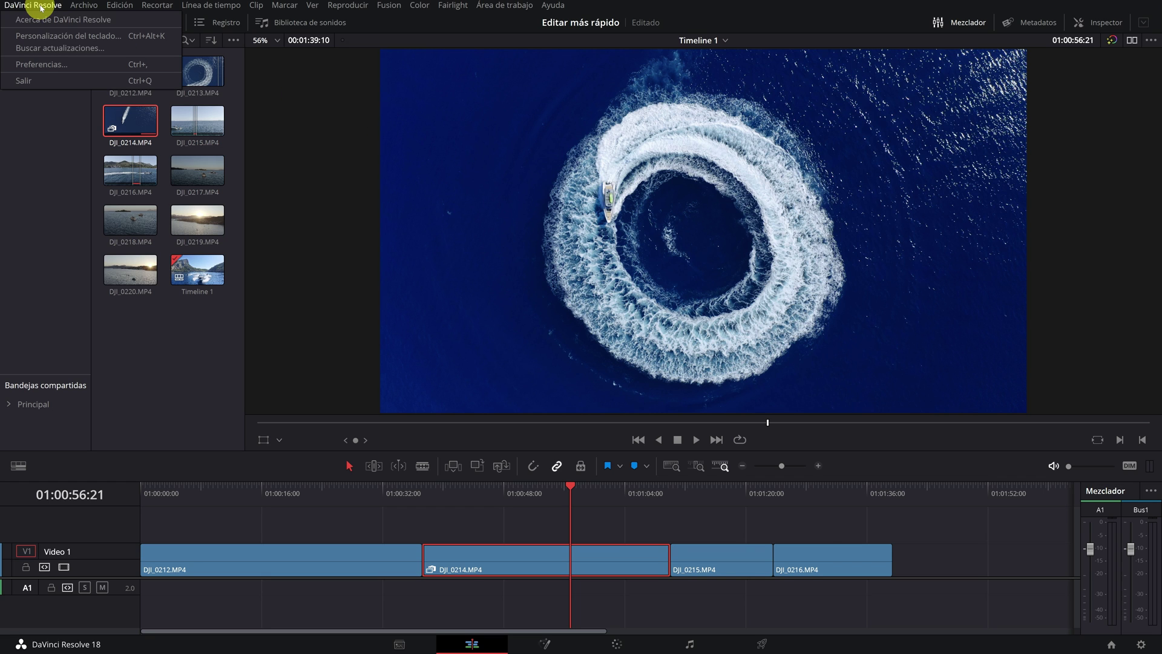
left_click(41, 64)
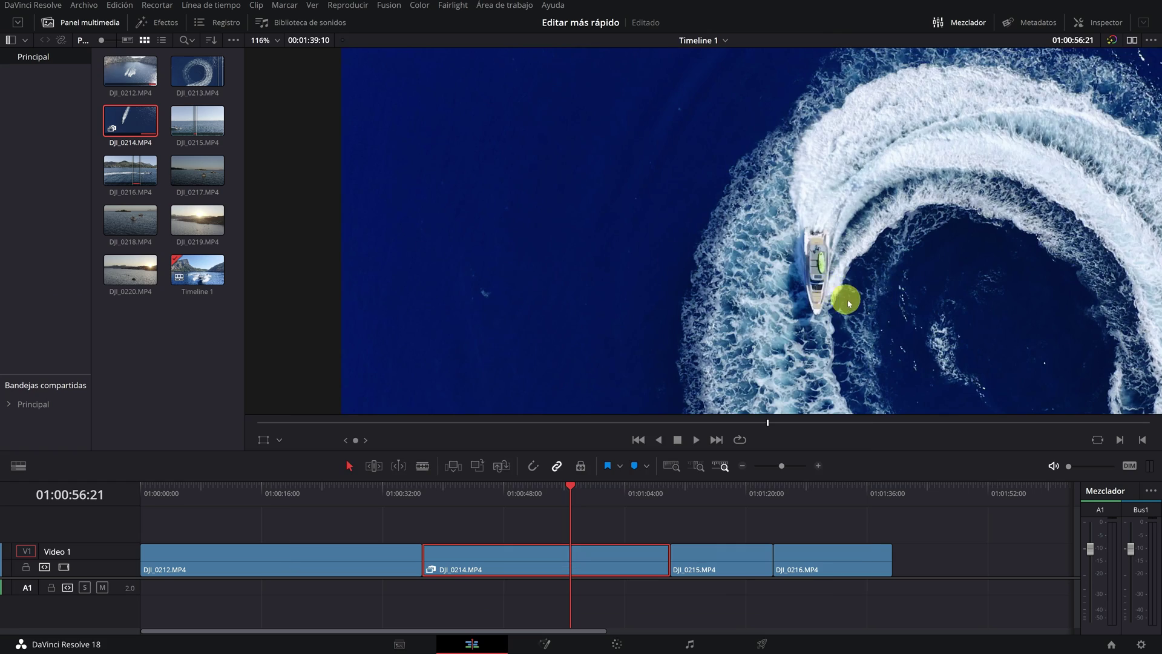
Scroll through the storage preferences and go to the Deliver page.
scroll(845, 298, "down", 3)
scroll(562, 227, "down", 2)
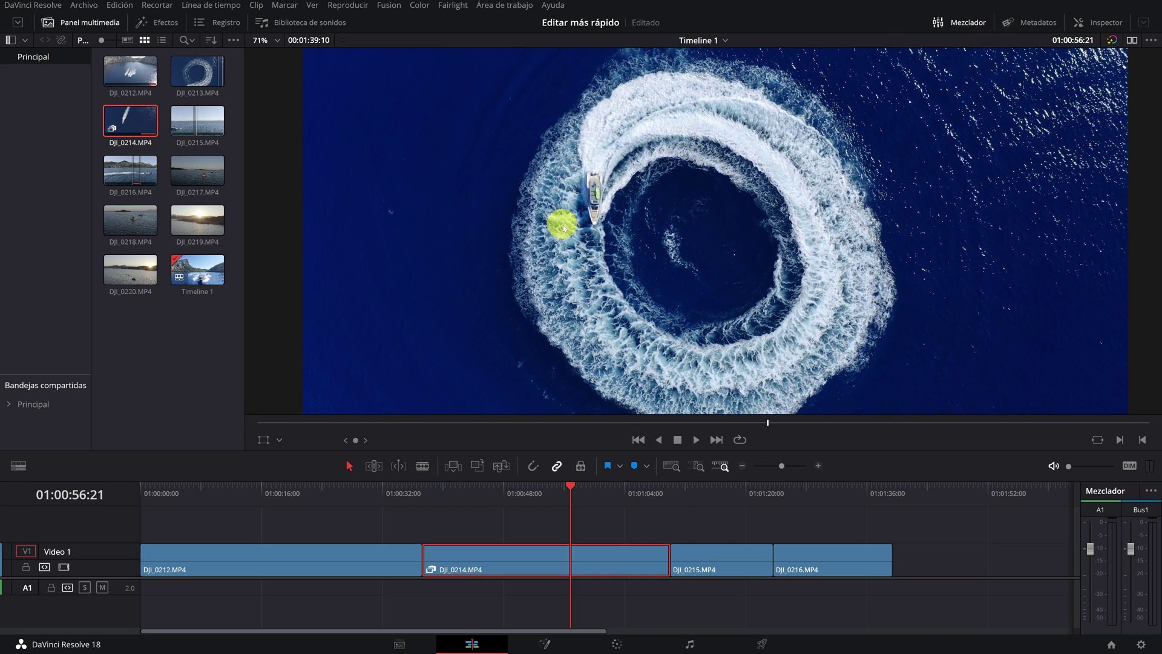
left_click(762, 645)
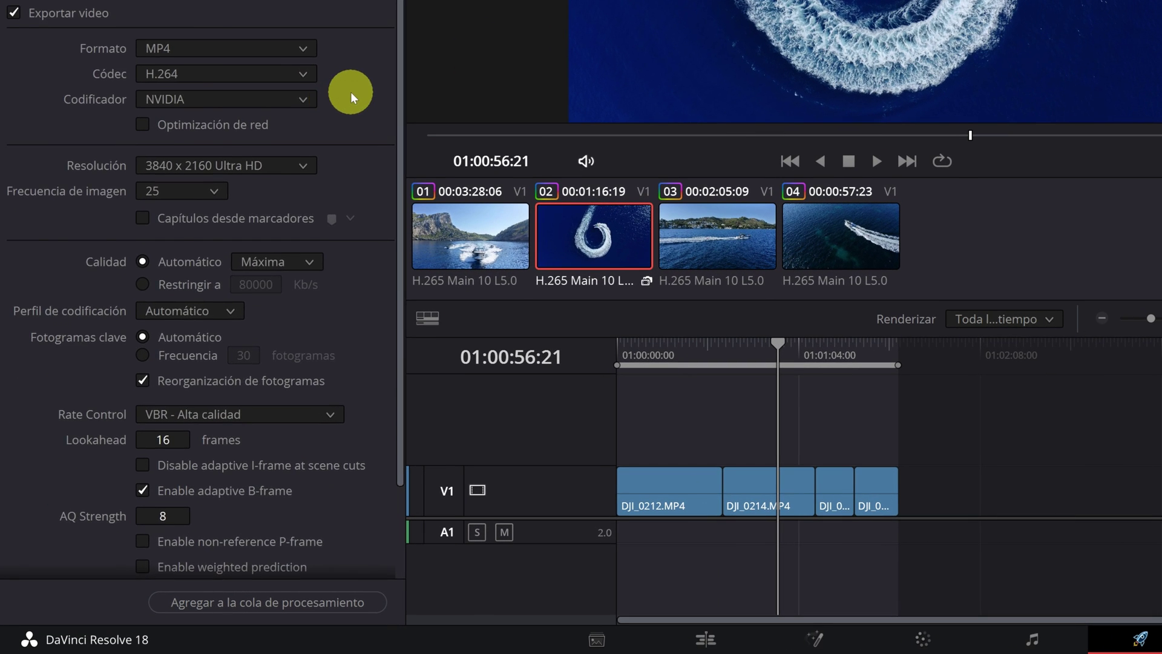
Expand Ajustes avanzados to review Usar archivos proxy and cached-image render options.
scroll(242, 272, "down", 3)
left_click(20, 535)
scroll(35, 438, "down", 5)
scroll(35, 440, "down", 4)
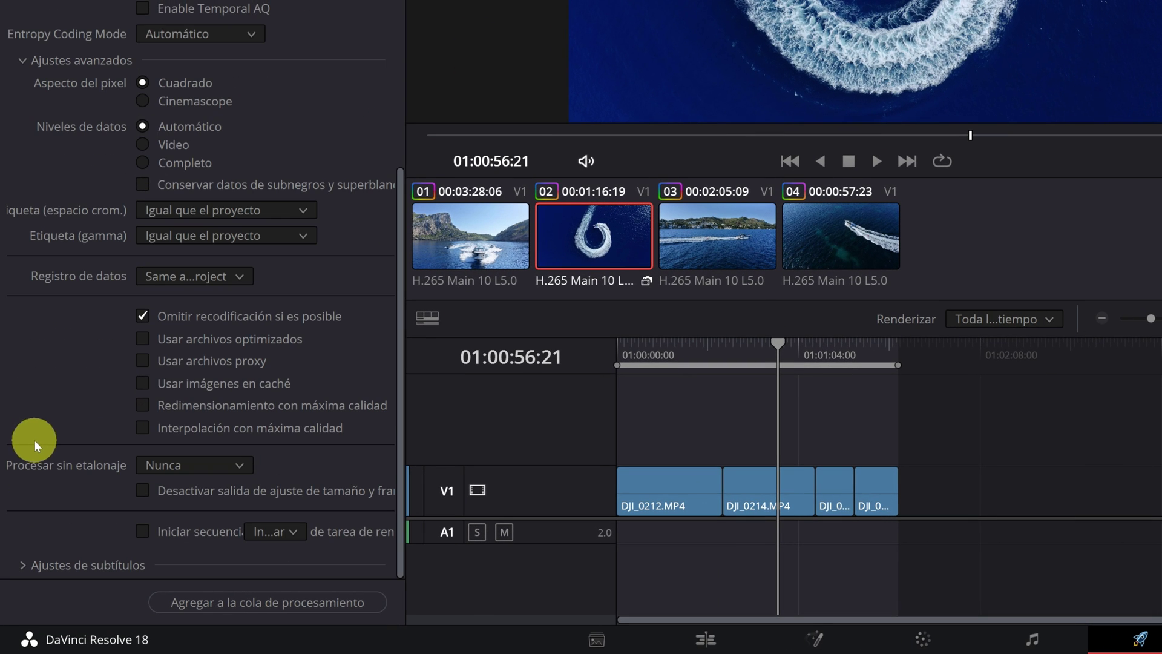